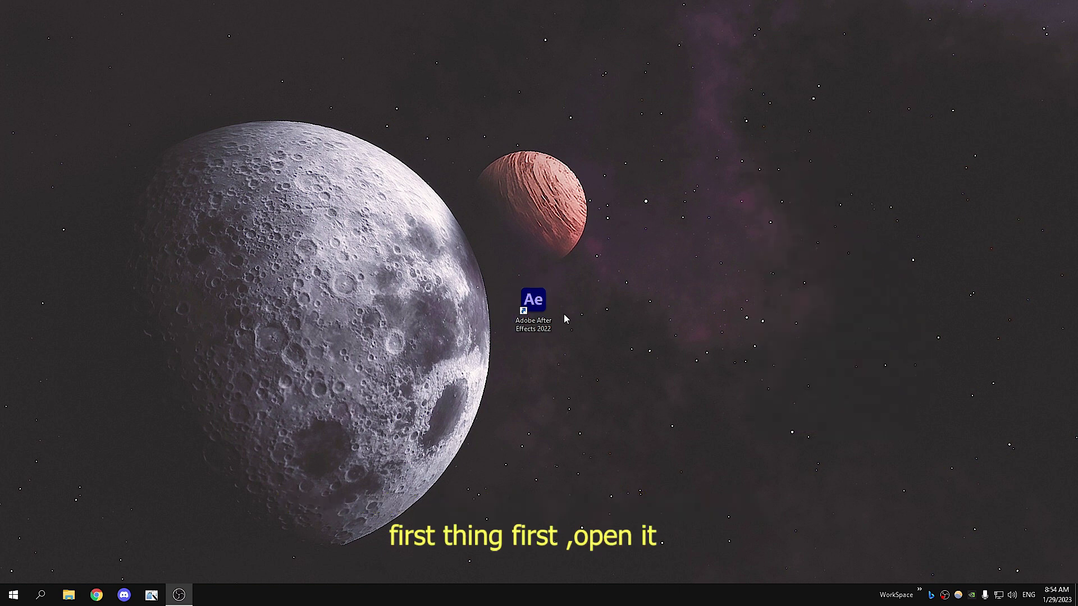
Launch After Effects from the desktop shortcut, close it, and relaunch it to the Home screen
{"action": "double_click", "coordinate": [547, 306]}
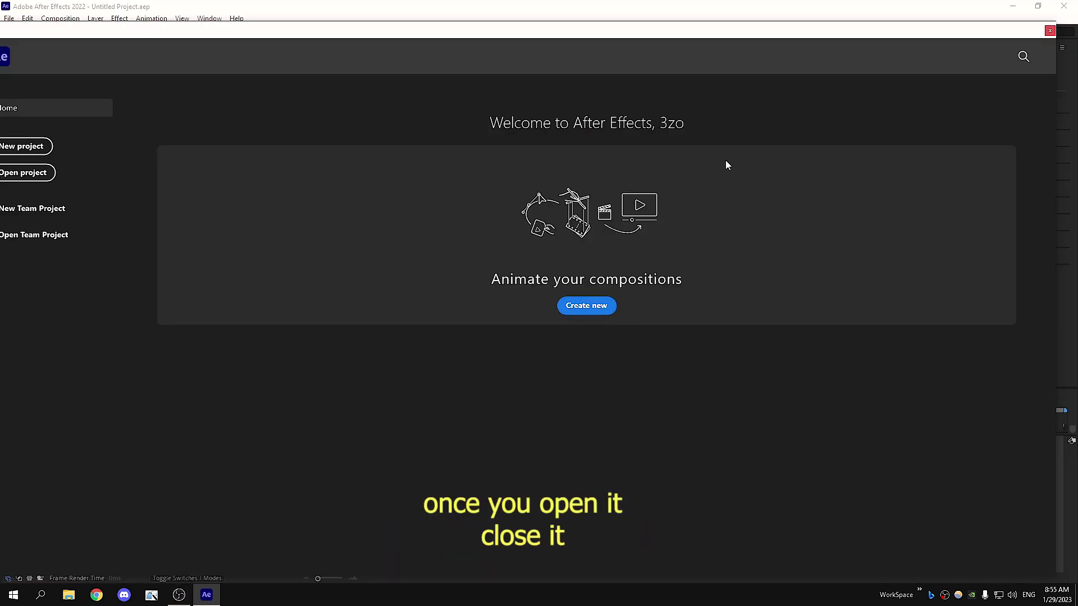
{"action": "left_click", "coordinate": [1065, 5]}
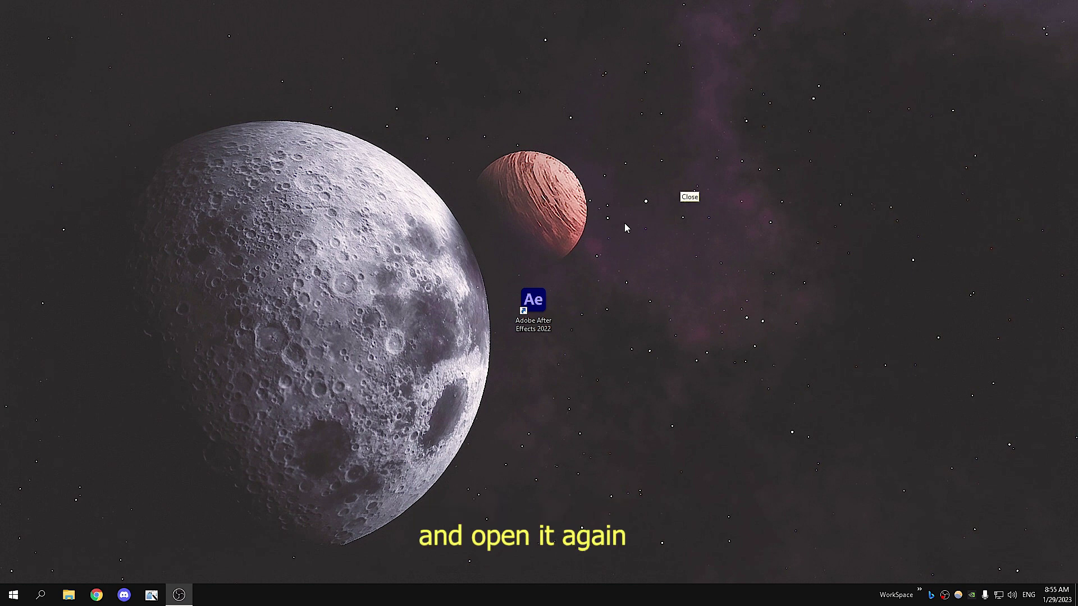
{"action": "double_click", "coordinate": [547, 331]}
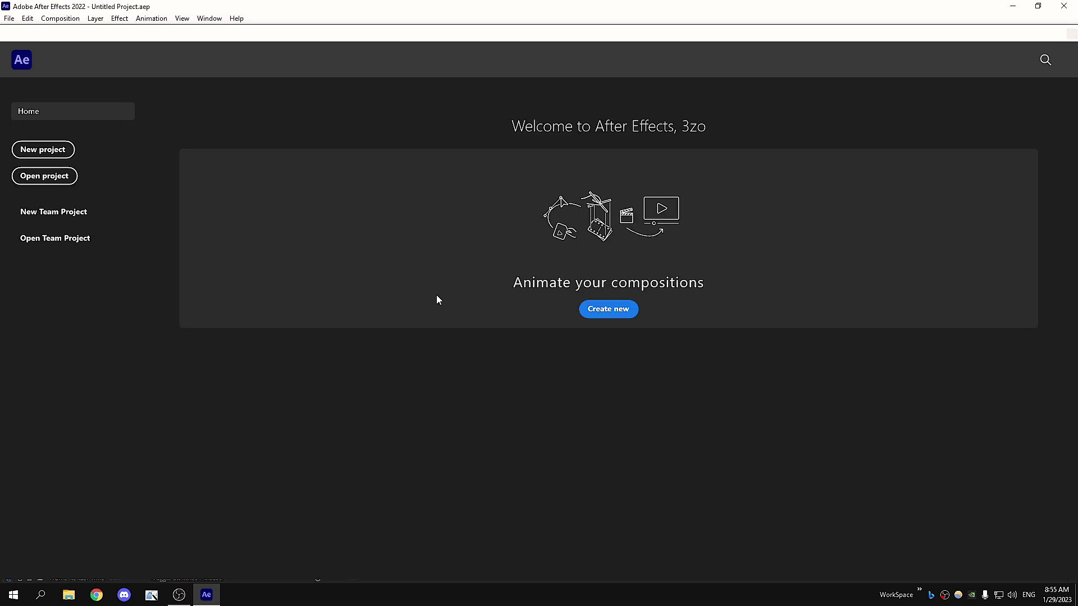
Uncheck Enable Home Screen in Edit > Preferences > General
{"action": "left_click", "coordinate": [1071, 34]}
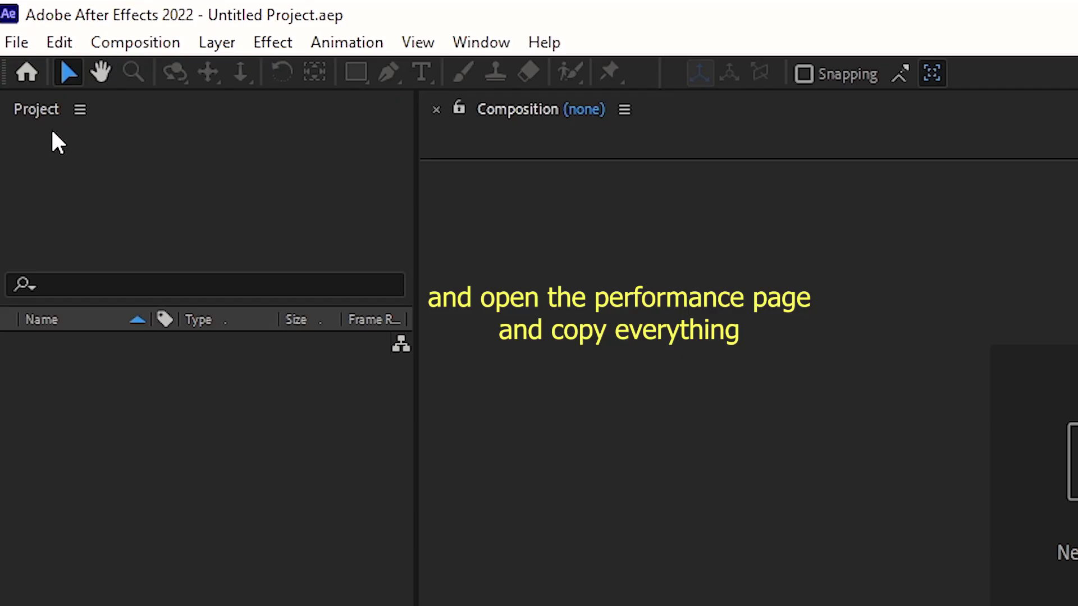
{"action": "left_click", "coordinate": [25, 18]}
{"action": "mouse_move", "coordinate": [168, 332]}
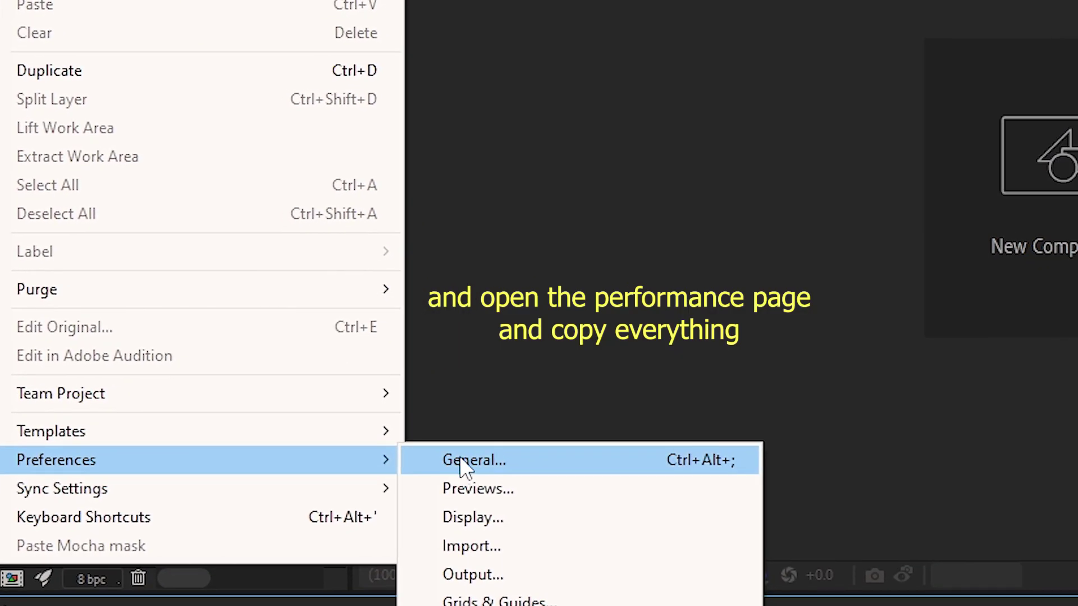
{"action": "left_click", "coordinate": [464, 459]}
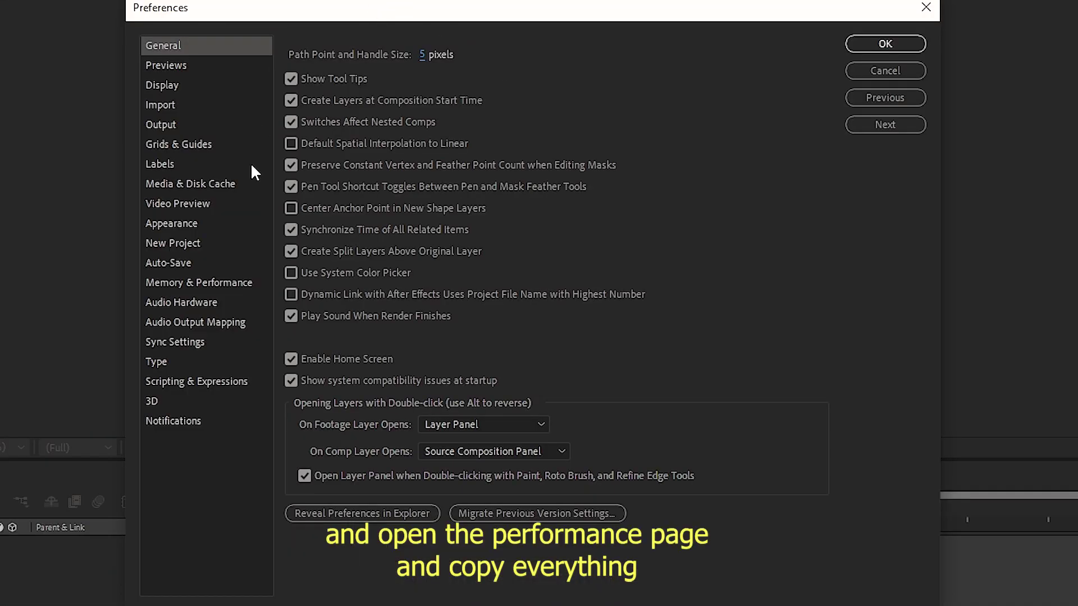
{"action": "left_click", "coordinate": [291, 361]}
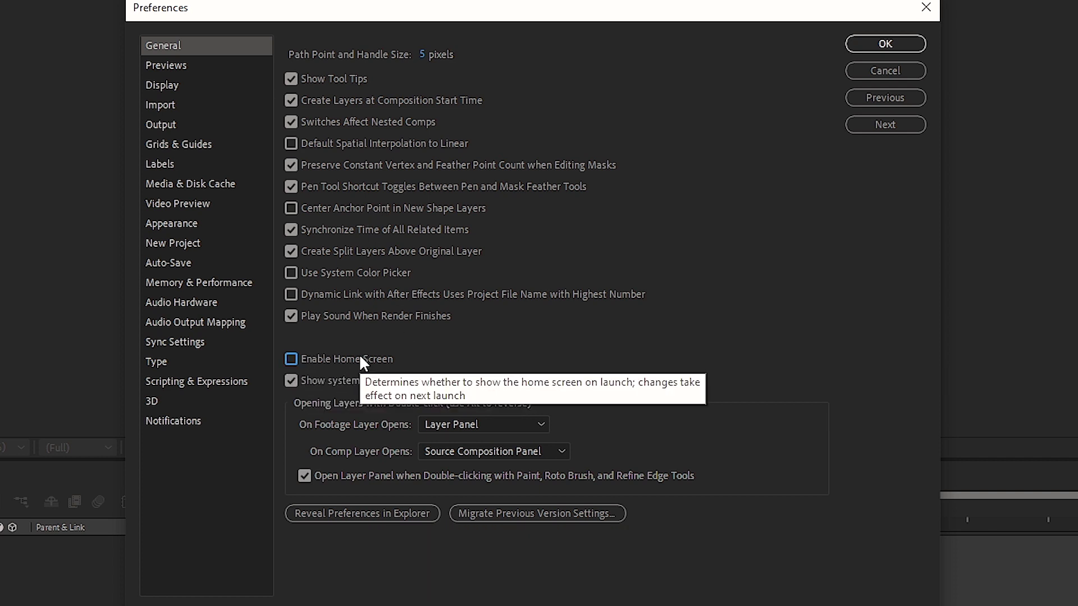
Set the Previews Adaptive Resolution Limit to 1/16
{"action": "left_click", "coordinate": [175, 67]}
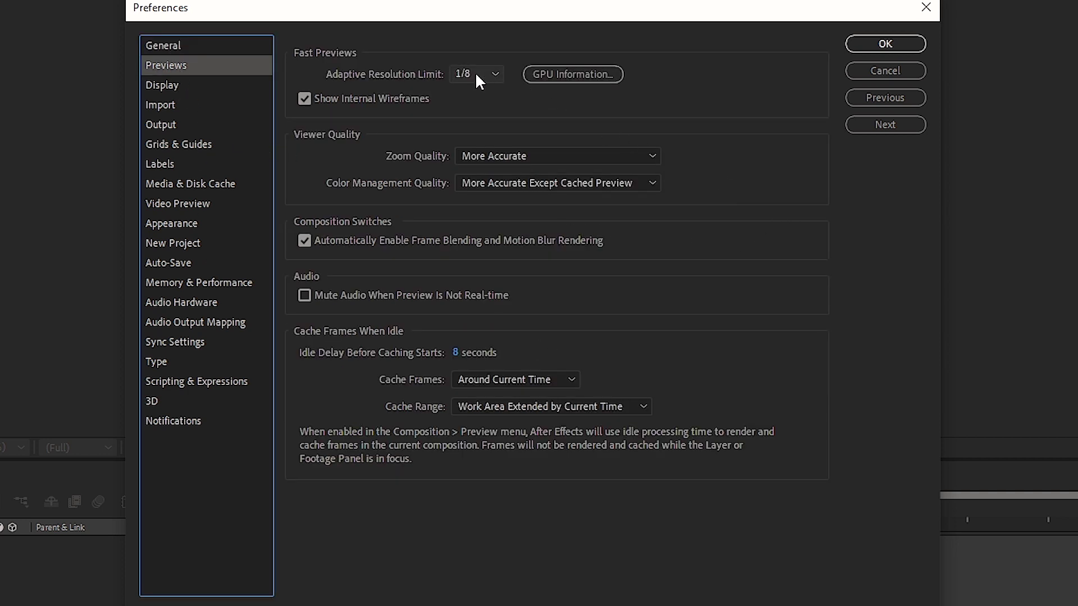
{"action": "left_click", "coordinate": [494, 73]}
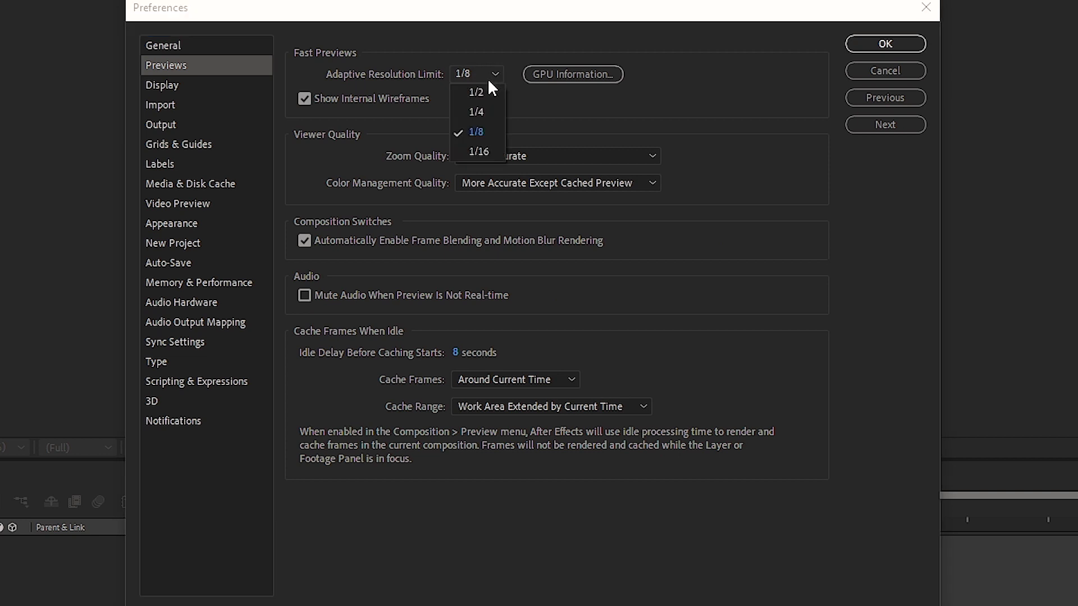
{"action": "left_click", "coordinate": [479, 152]}
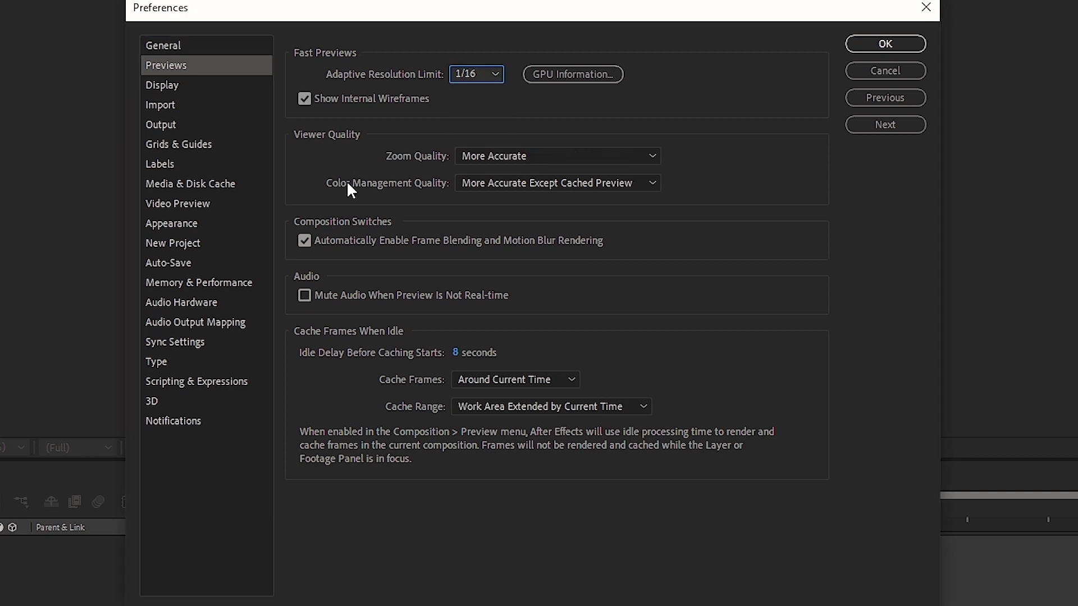
Raise GPU Texture Memory from 1577 to 2957 MB in GPU Information
{"action": "left_click", "coordinate": [552, 76]}
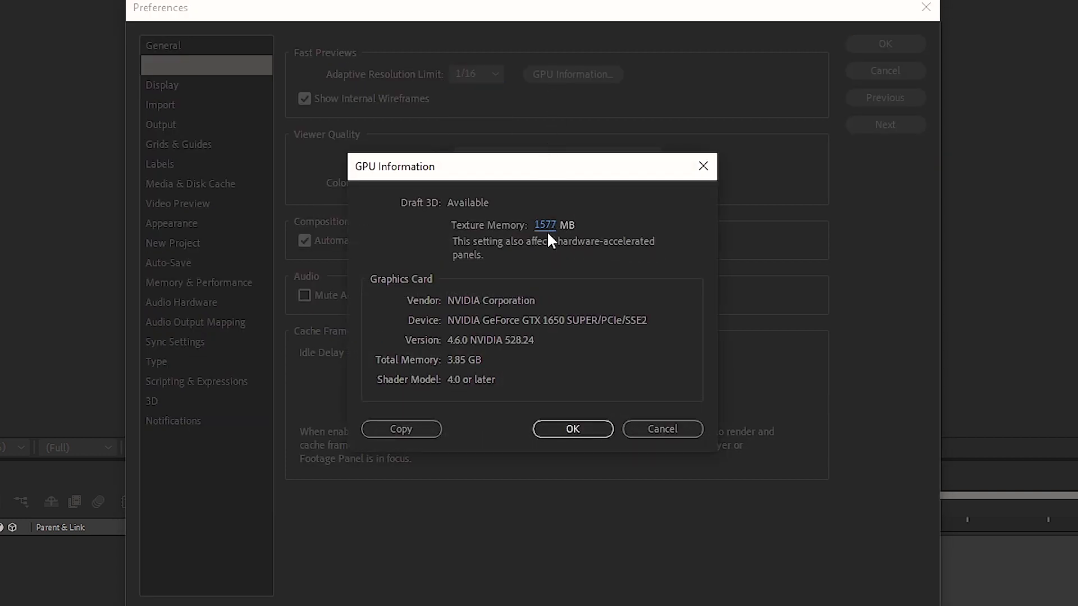
{"action": "left_click_drag", "start_coordinate": [546, 225], "coordinate": [578, 226]}
{"action": "mouse_move", "coordinate": [554, 227]}
{"action": "left_mouse_down"}
{"action": "mouse_move", "coordinate": [777, 188]}
{"action": "mouse_move", "coordinate": [785, 172]}
{"action": "left_mouse_up"}
{"action": "left_click_drag", "start_coordinate": [566, 224], "coordinate": [1037, 202]}
{"action": "left_click_drag", "start_coordinate": [547, 226], "coordinate": [926, 203]}
Confirm the GPU settings and set Zoom and Color Management Quality to Faster
{"action": "left_click", "coordinate": [587, 429]}
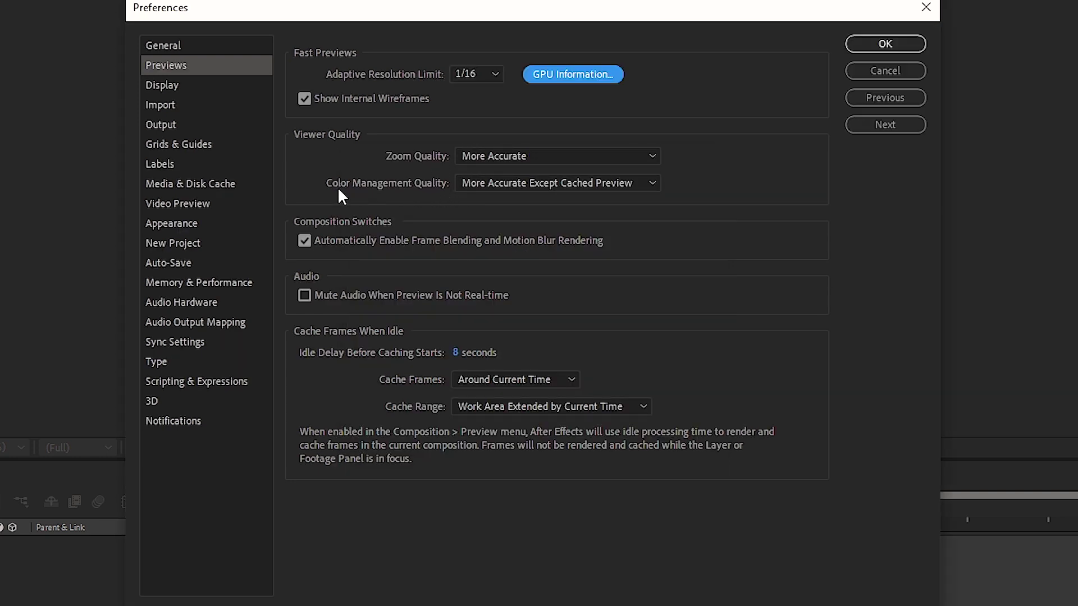
{"action": "left_click", "coordinate": [498, 156]}
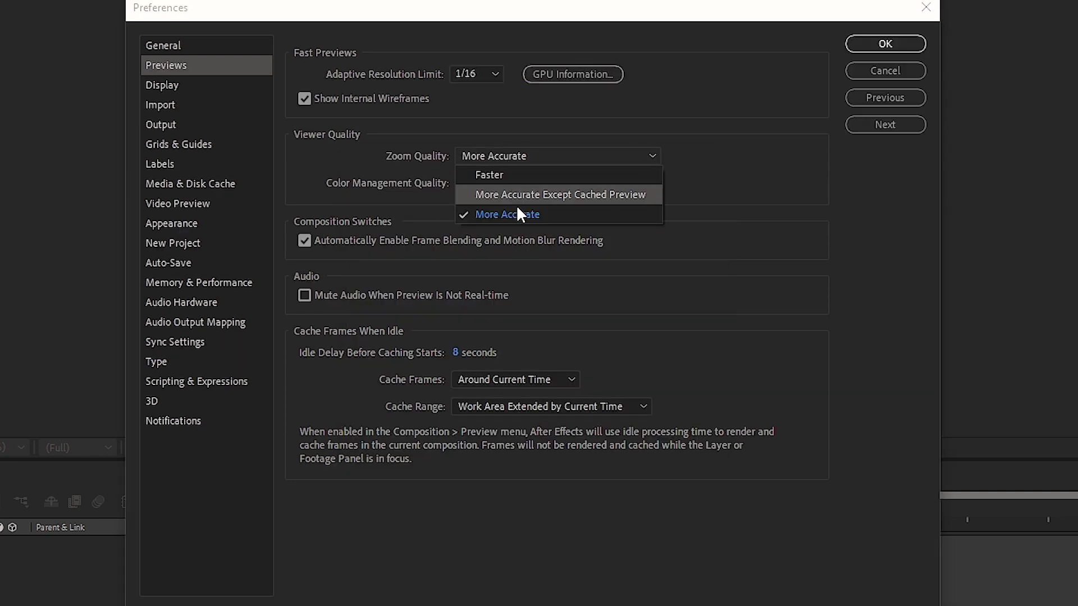
{"action": "left_click", "coordinate": [494, 173]}
{"action": "left_click", "coordinate": [486, 183]}
{"action": "left_click", "coordinate": [482, 202]}
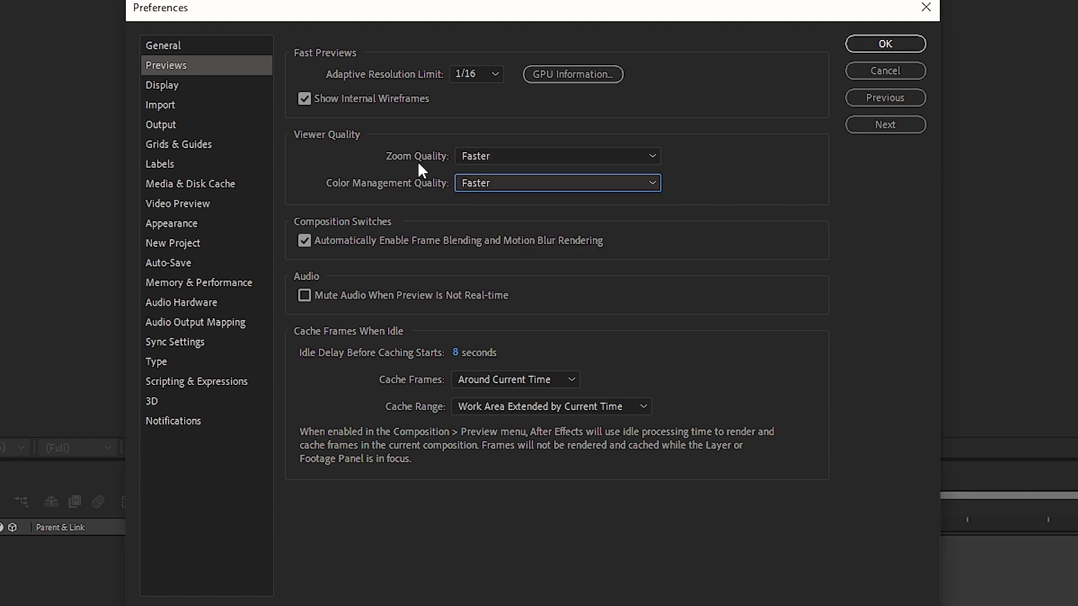
{"action": "left_click", "coordinate": [478, 158]}
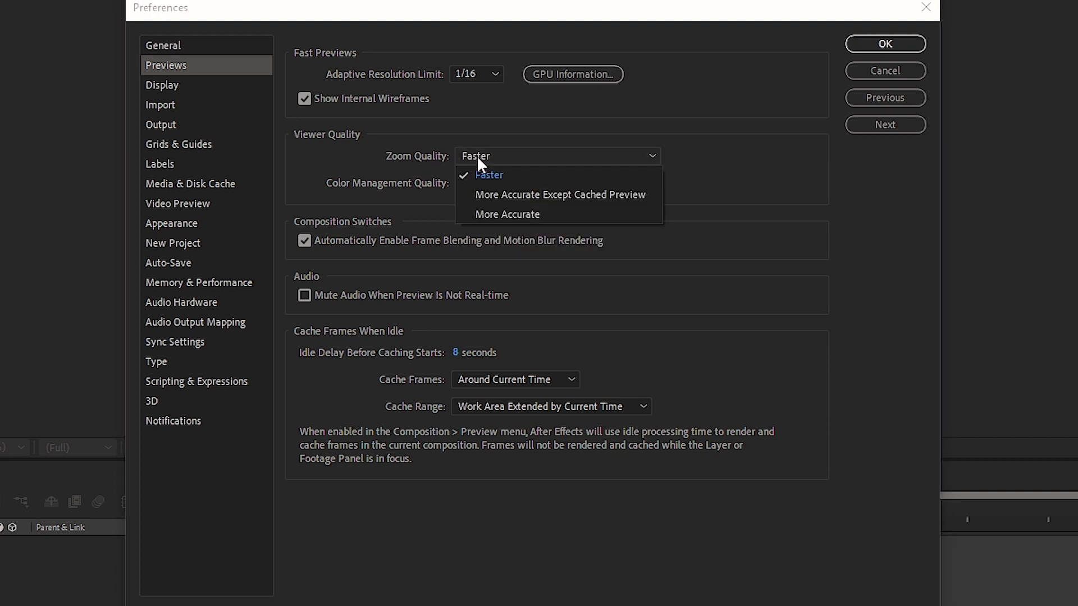
{"action": "left_click", "coordinate": [431, 157]}
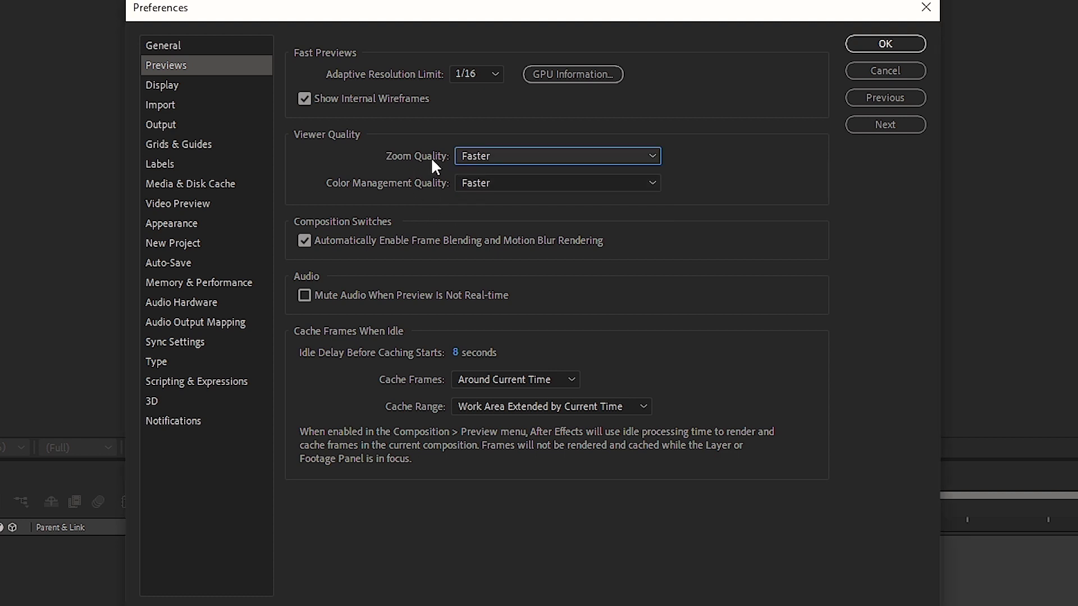
Try More Accurate quality options, return Zoom Quality to Faster, and mute non-real-time preview audio
{"action": "left_click", "coordinate": [476, 156]}
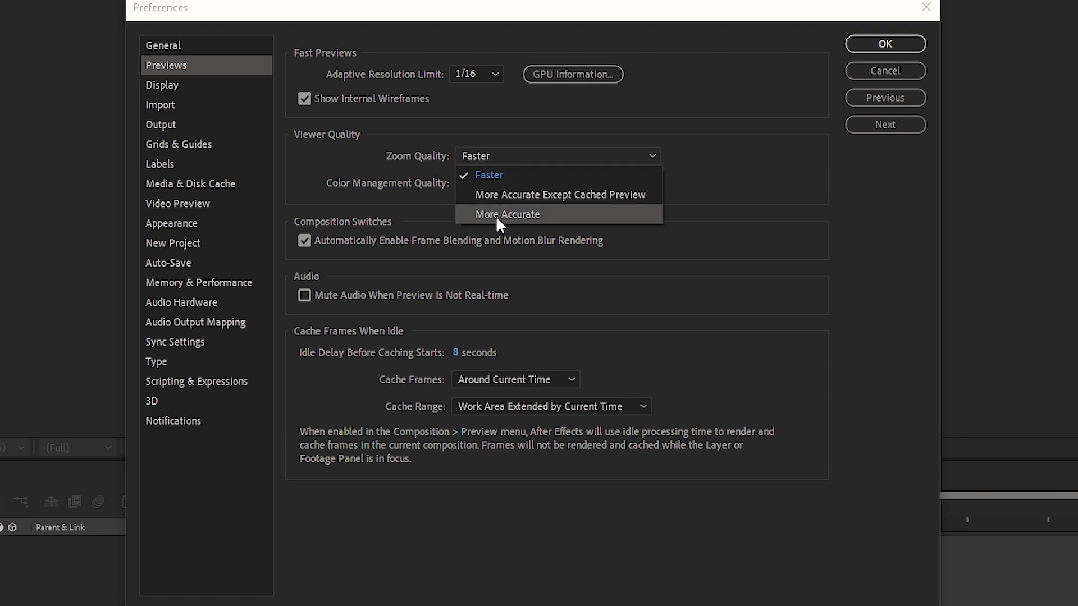
{"action": "left_click", "coordinate": [498, 220]}
{"action": "left_click", "coordinate": [483, 158]}
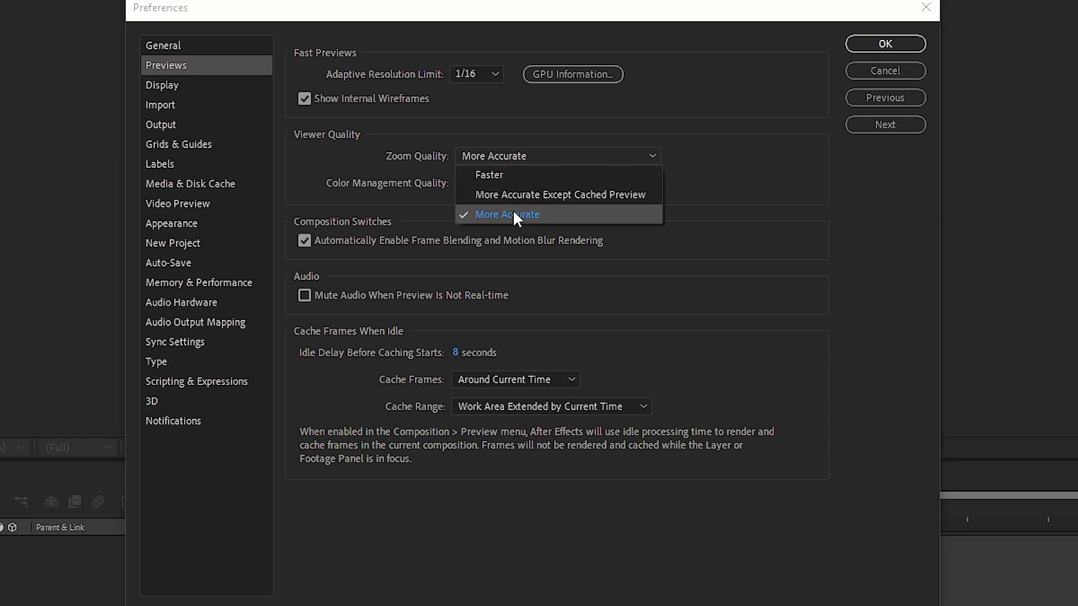
{"action": "left_click", "coordinate": [477, 219]}
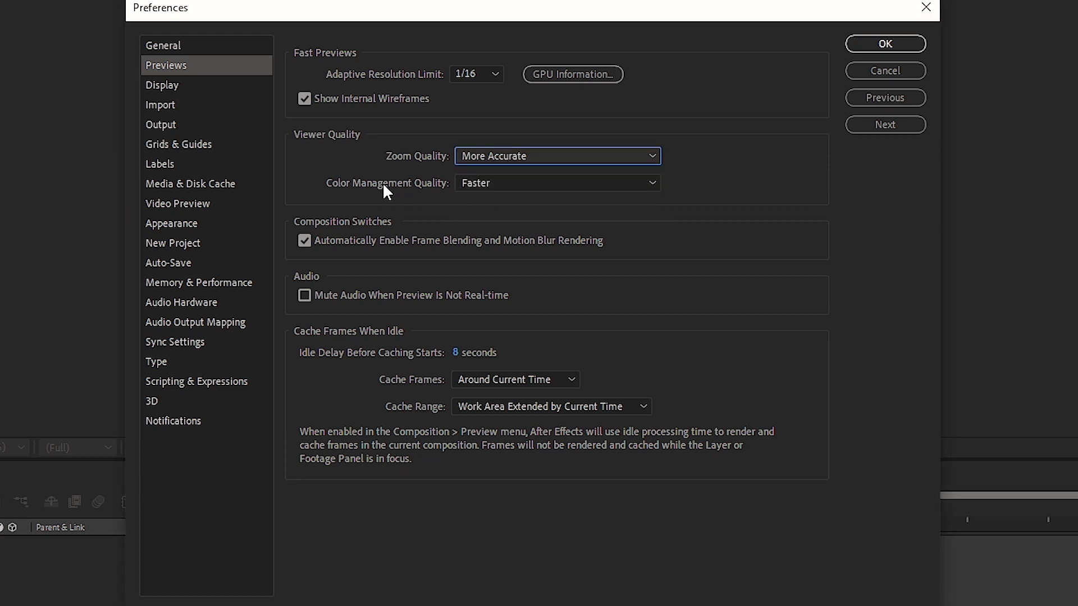
{"action": "left_click", "coordinate": [498, 182]}
{"action": "left_click", "coordinate": [592, 223]}
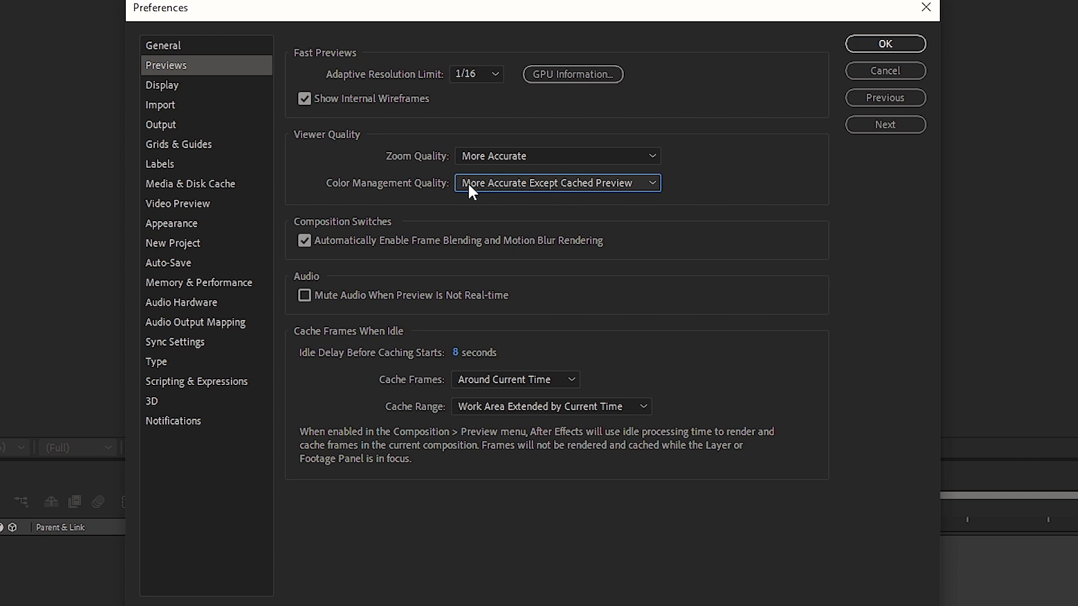
{"action": "left_click", "coordinate": [484, 182]}
{"action": "left_click", "coordinate": [496, 158]}
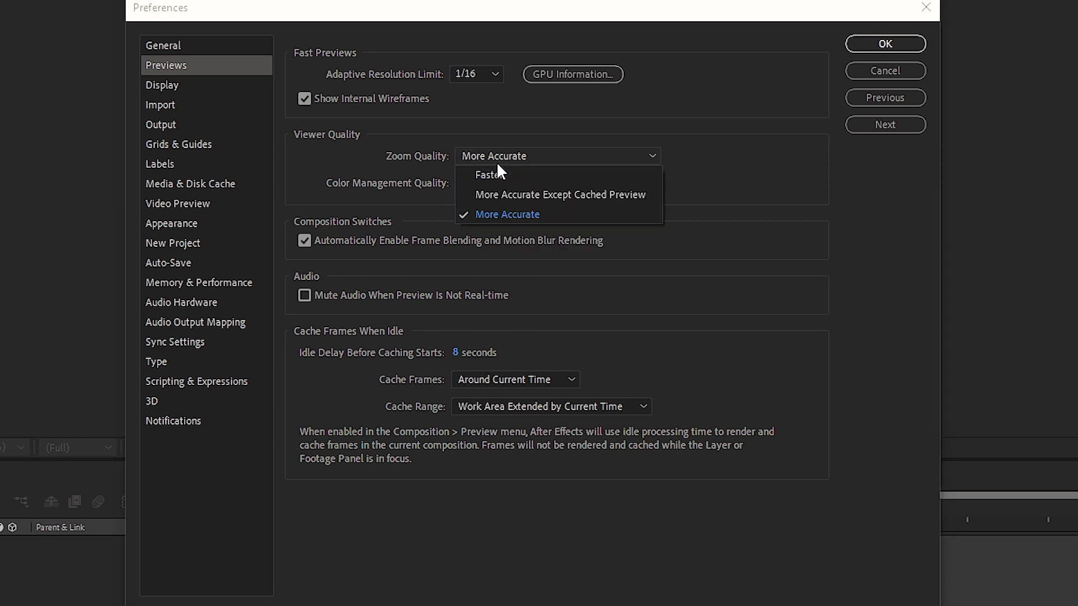
{"action": "left_click", "coordinate": [497, 169]}
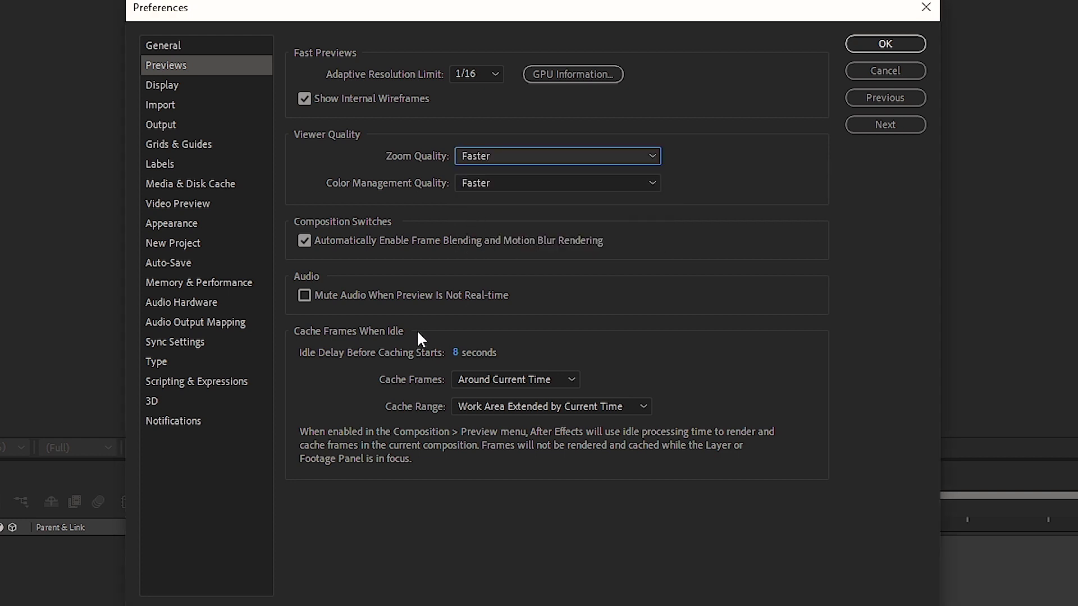
{"action": "left_click", "coordinate": [297, 293]}
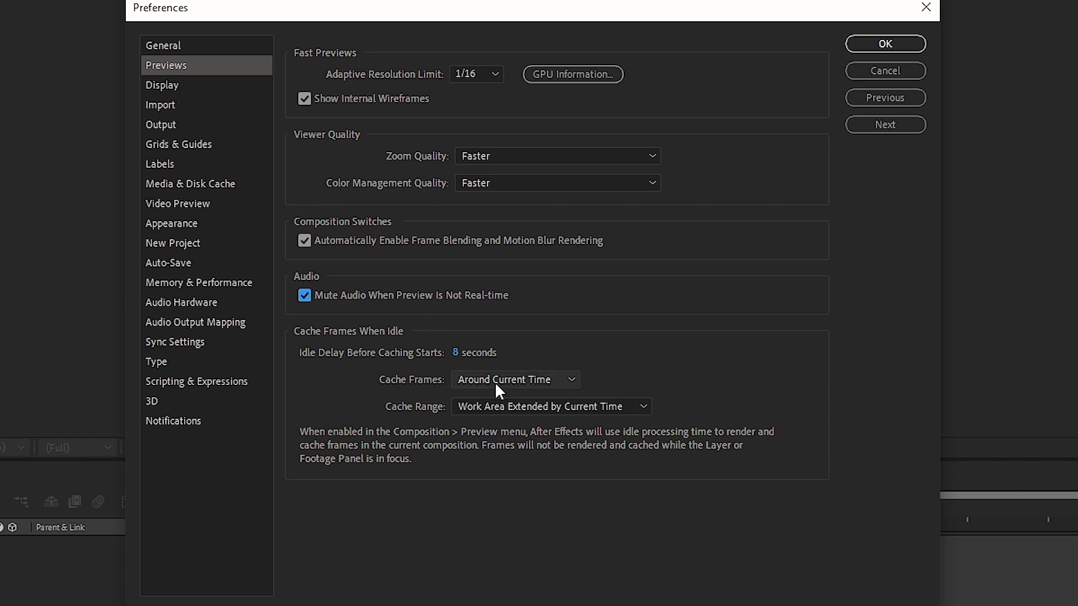
{"action": "key", "text": "Down"}
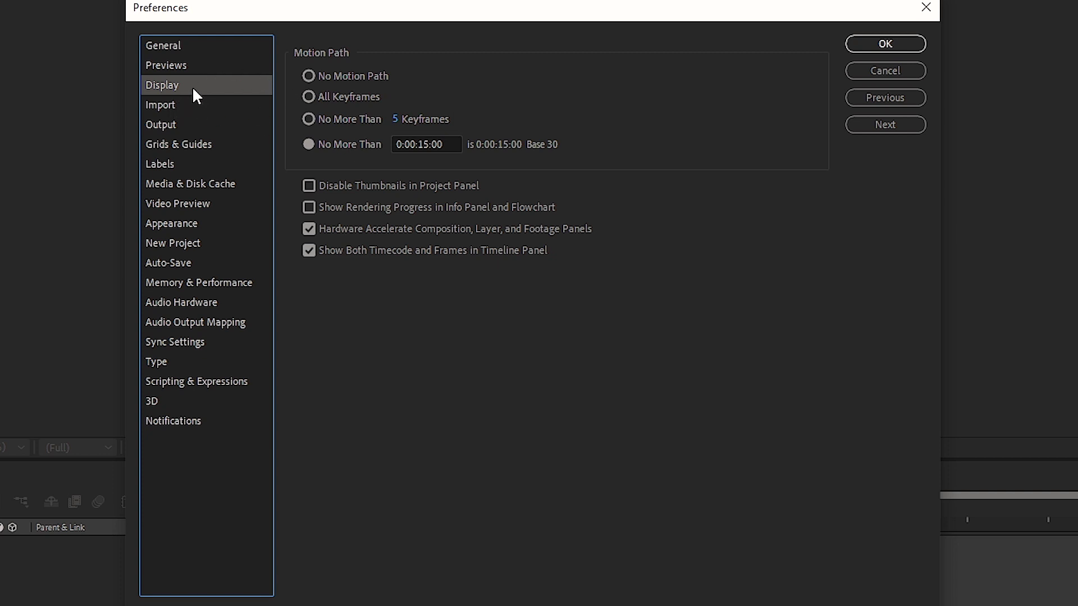
Review the Import preferences, then move down to the Media & Disk Cache page
{"action": "left_click", "coordinate": [171, 105]}
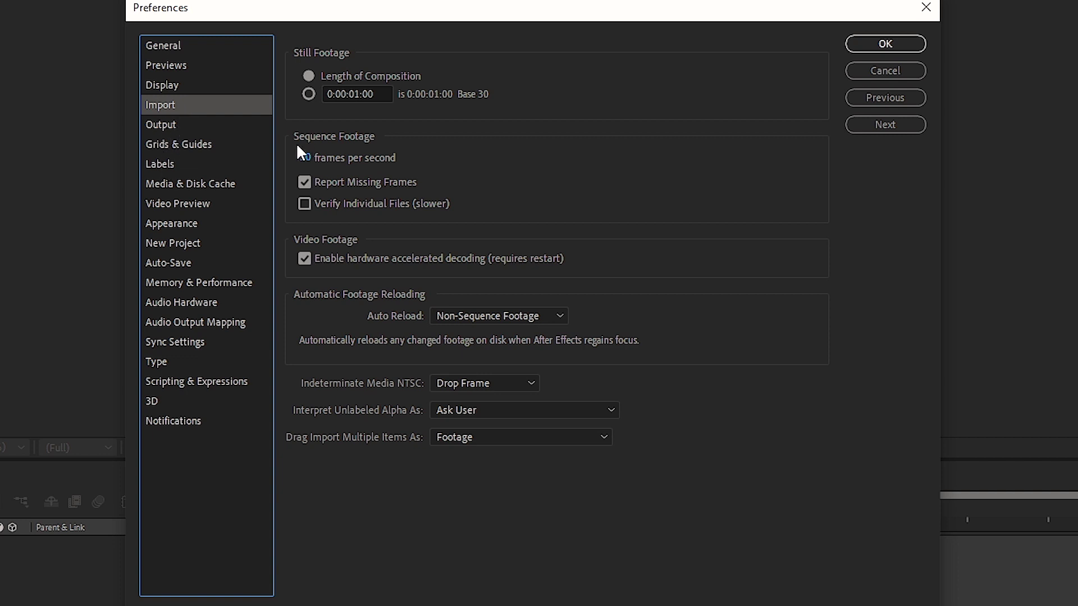
{"action": "left_click", "coordinate": [162, 124]}
{"action": "left_click", "coordinate": [166, 145]}
{"action": "left_click", "coordinate": [169, 184]}
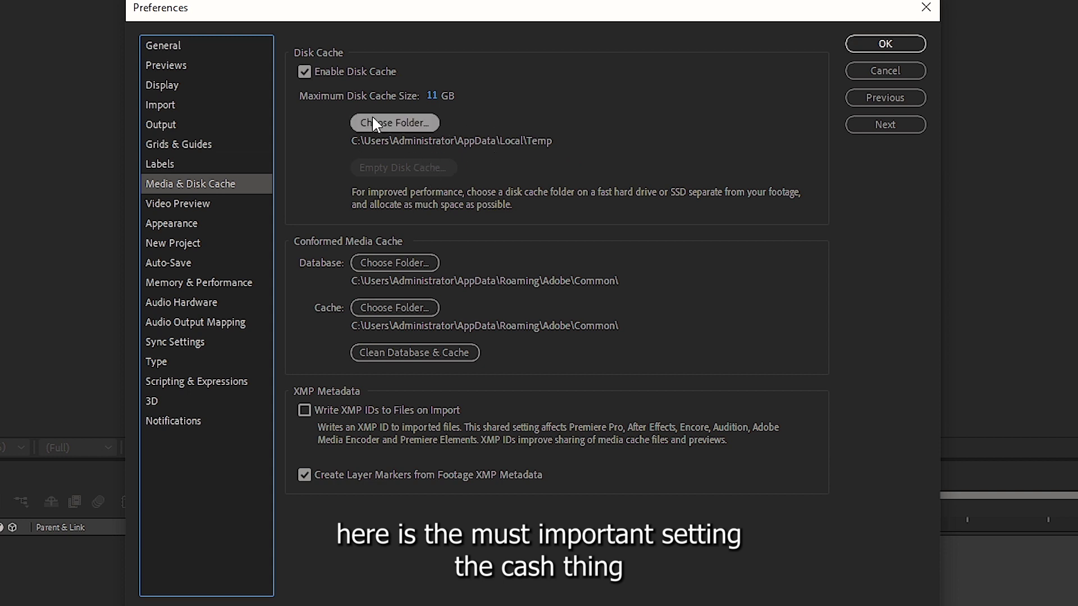
Increase Maximum Disk Cache Size from 11 GB to 131 GB
{"action": "double_click", "coordinate": [364, 74]}
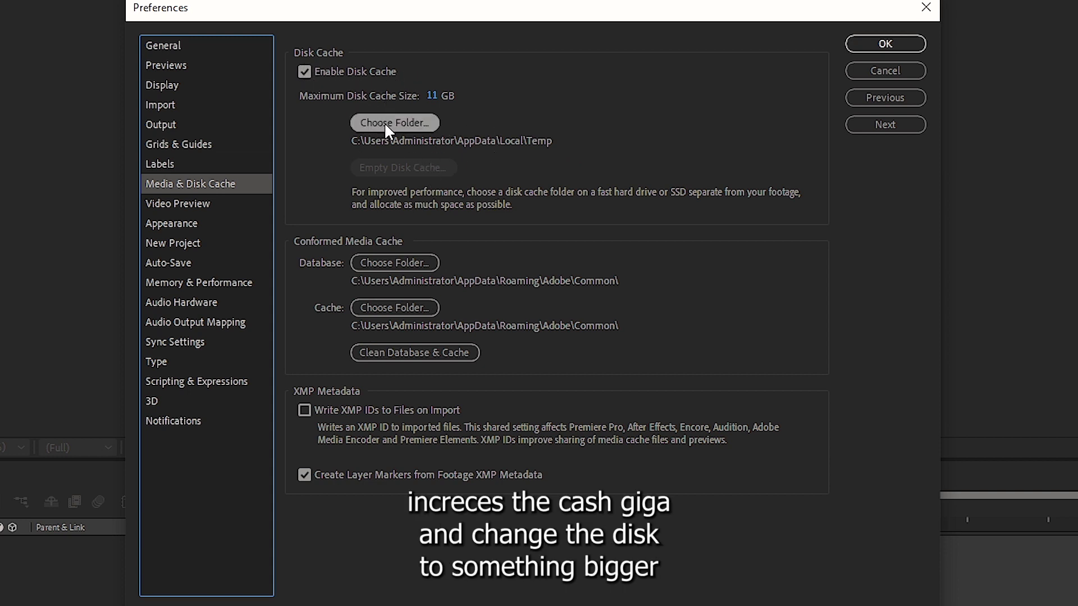
{"action": "left_click_drag", "start_coordinate": [431, 96], "coordinate": [540, 95]}
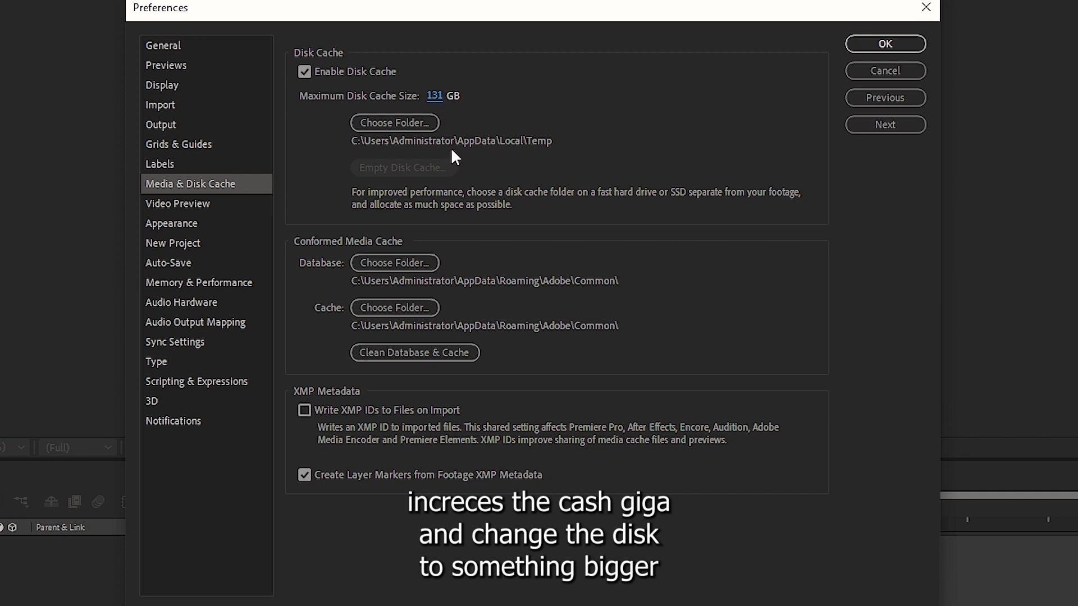
{"action": "key", "text": "Tab"}
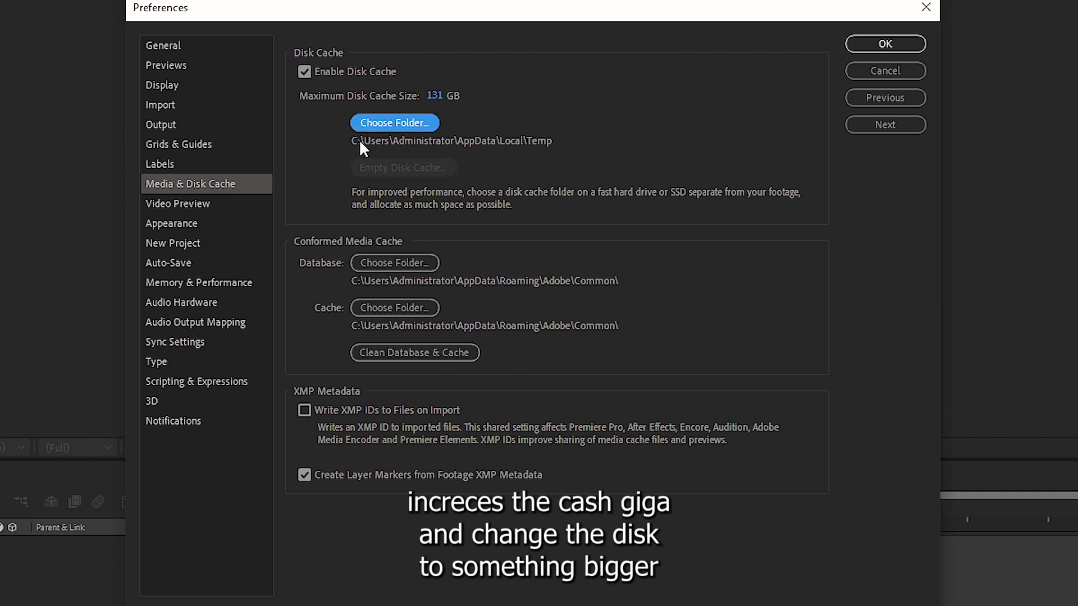
Create a folder named 11 inside E:\cash and select it as the disk cache folder
{"action": "left_click", "coordinate": [396, 124]}
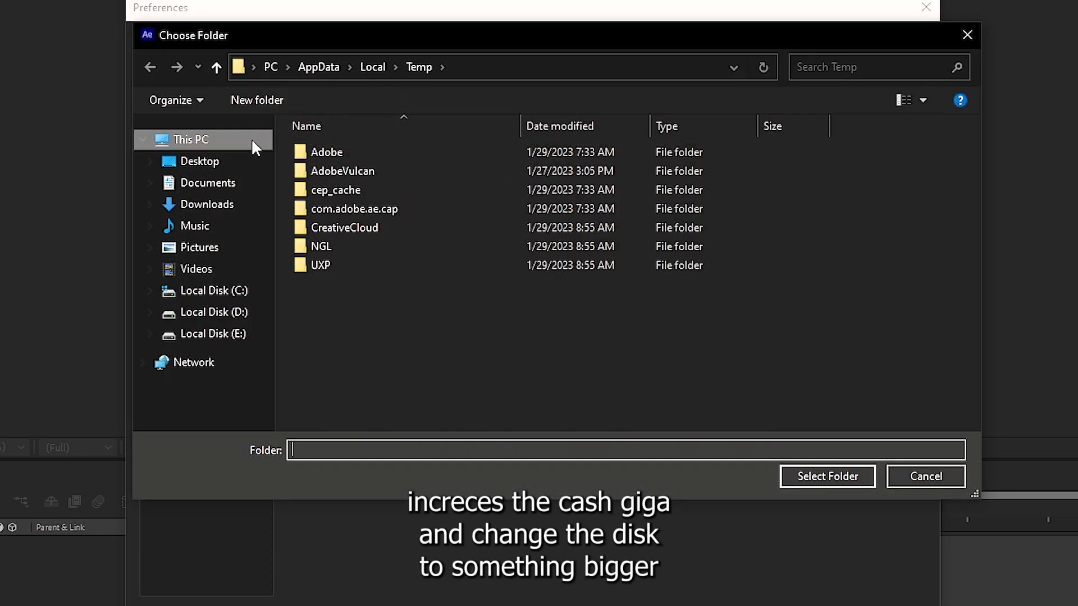
{"action": "left_click", "coordinate": [225, 333]}
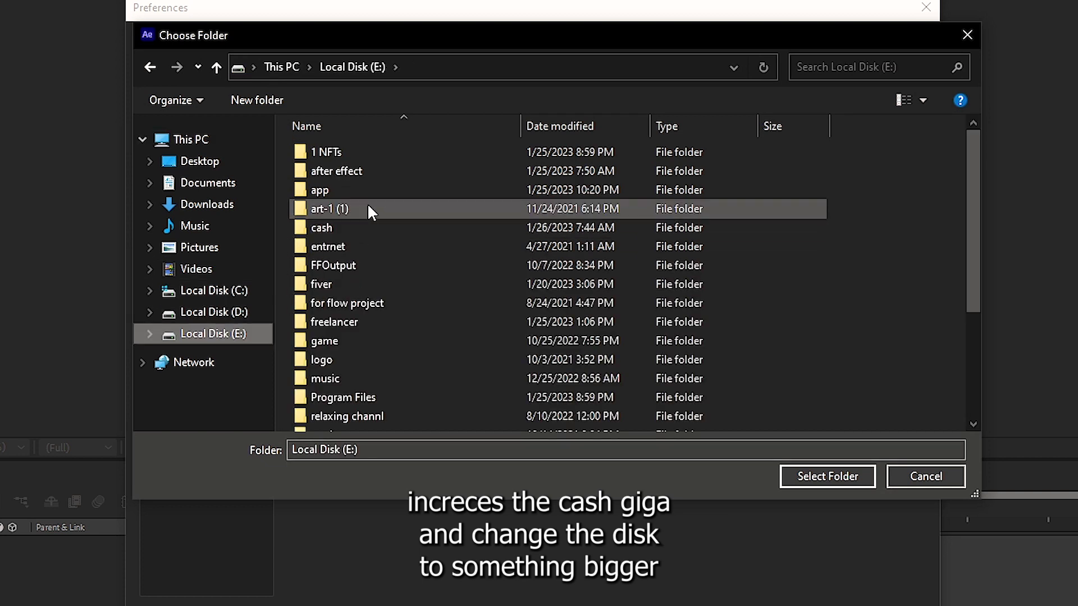
{"action": "left_click", "coordinate": [359, 189]}
{"action": "double_click", "coordinate": [360, 222]}
{"action": "right_click", "coordinate": [409, 323]}
{"action": "mouse_move", "coordinate": [448, 333]}
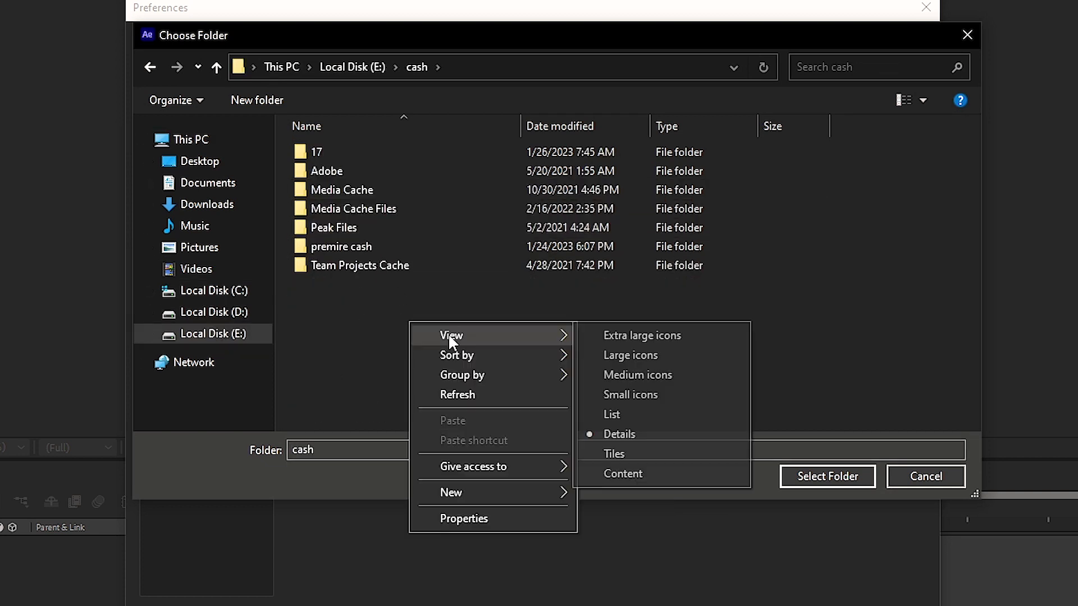
{"action": "mouse_move", "coordinate": [484, 492]}
{"action": "left_click", "coordinate": [601, 492]}
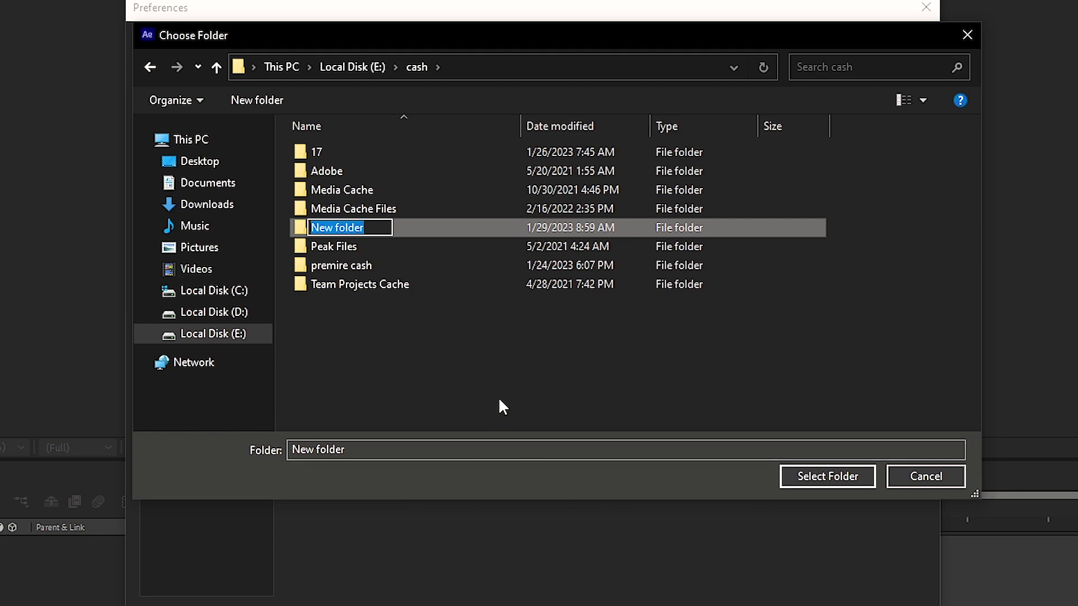
{"action": "type", "text": "11"}
{"action": "key", "text": "Return"}
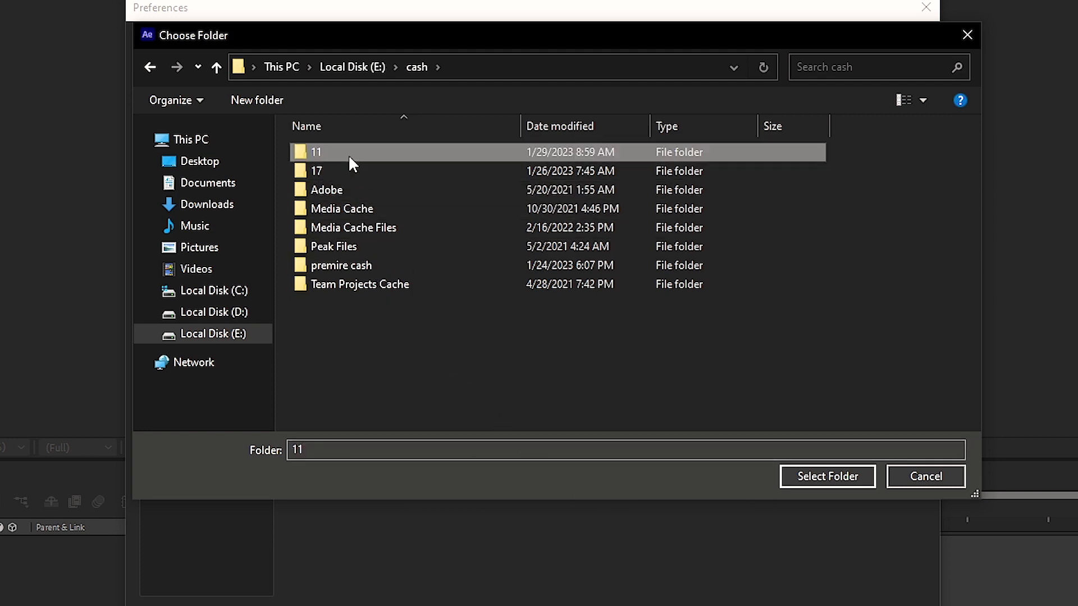
{"action": "left_click", "coordinate": [816, 475]}
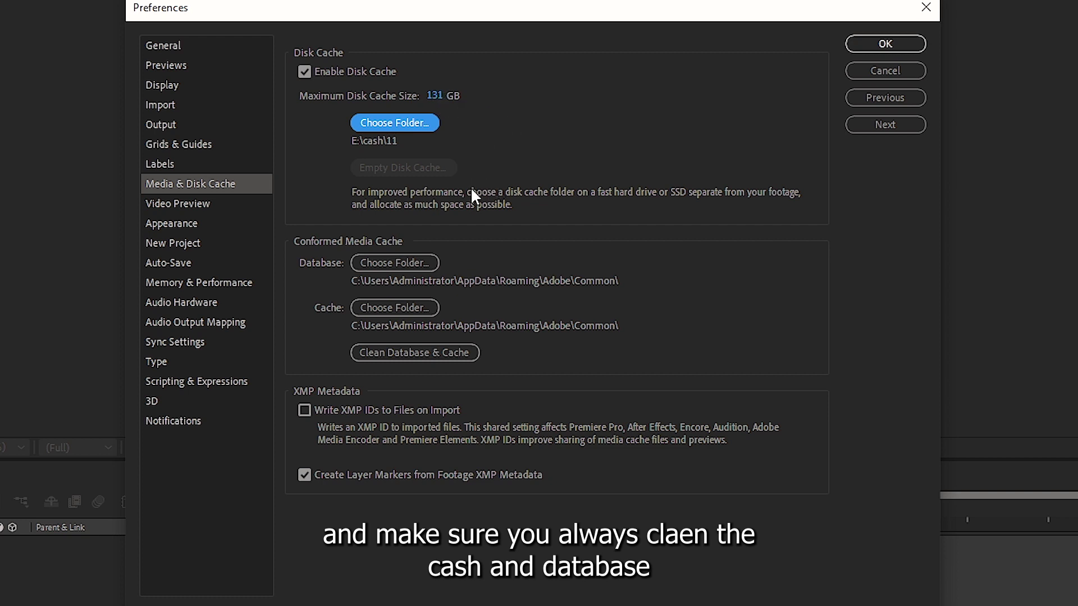
Clean the conformed media database and cache, then go to Video Preview preferences
{"action": "left_click", "coordinate": [408, 352]}
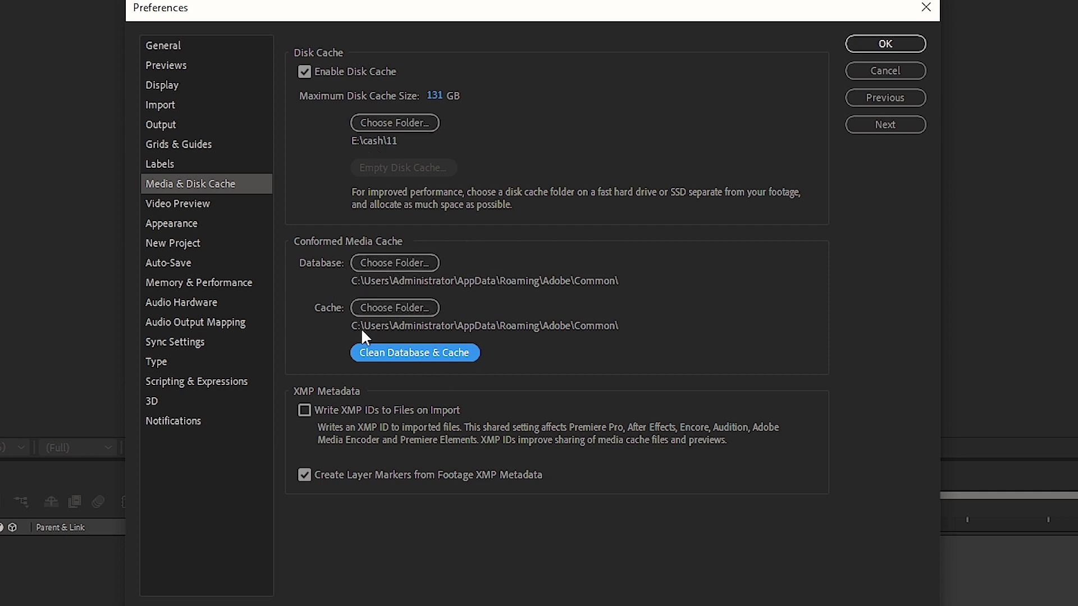
{"action": "left_click", "coordinate": [193, 204]}
In Auto-Save preferences, save every 5 minutes and uncheck Save when starting render queue
{"action": "left_click", "coordinate": [186, 225]}
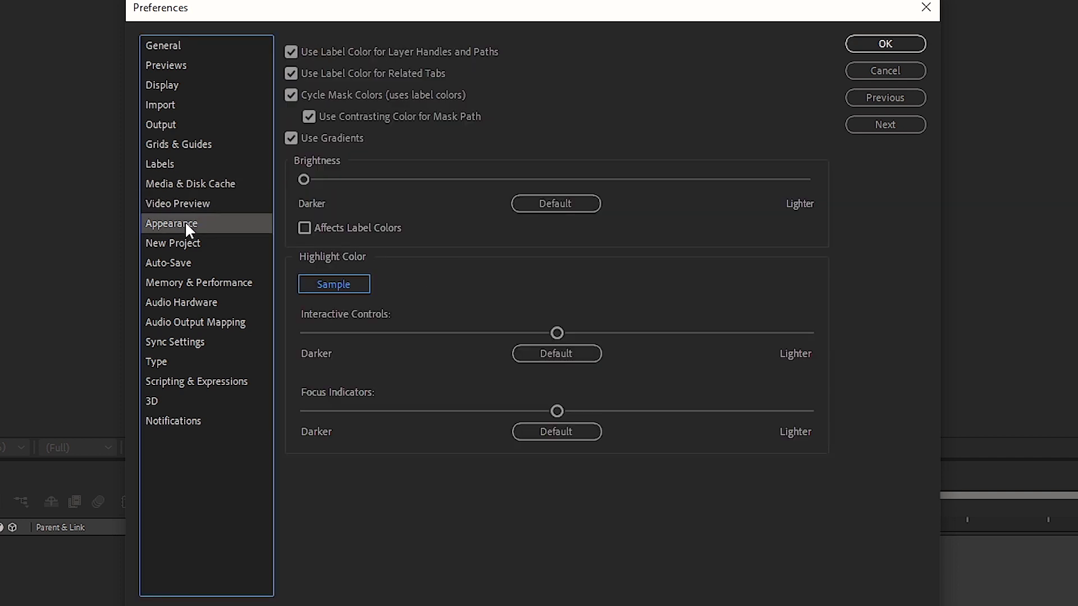
{"action": "left_click", "coordinate": [186, 244]}
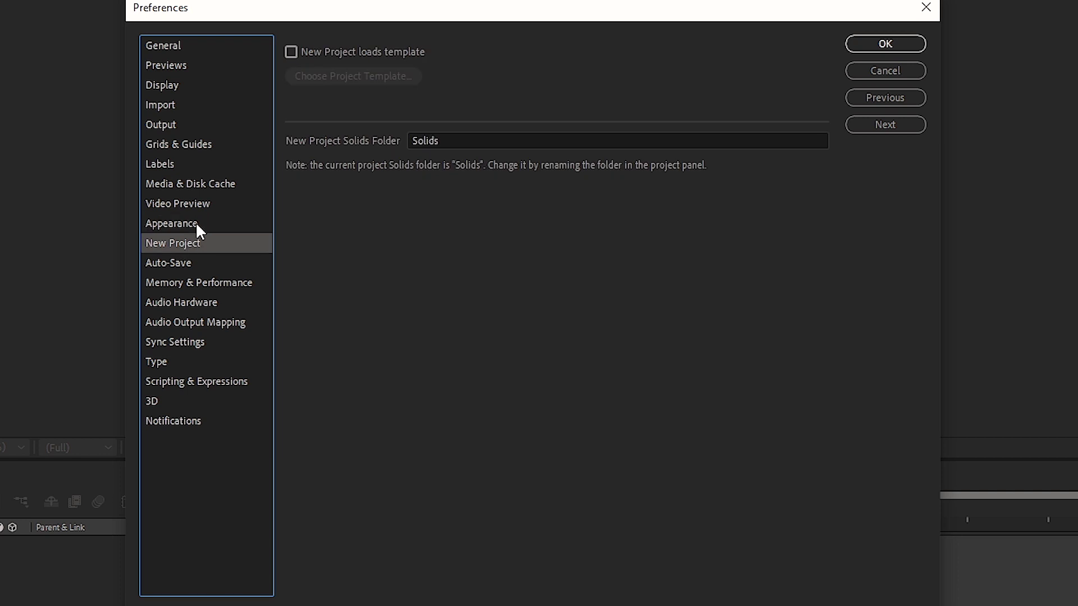
{"action": "left_click", "coordinate": [201, 209]}
{"action": "left_click", "coordinate": [200, 258]}
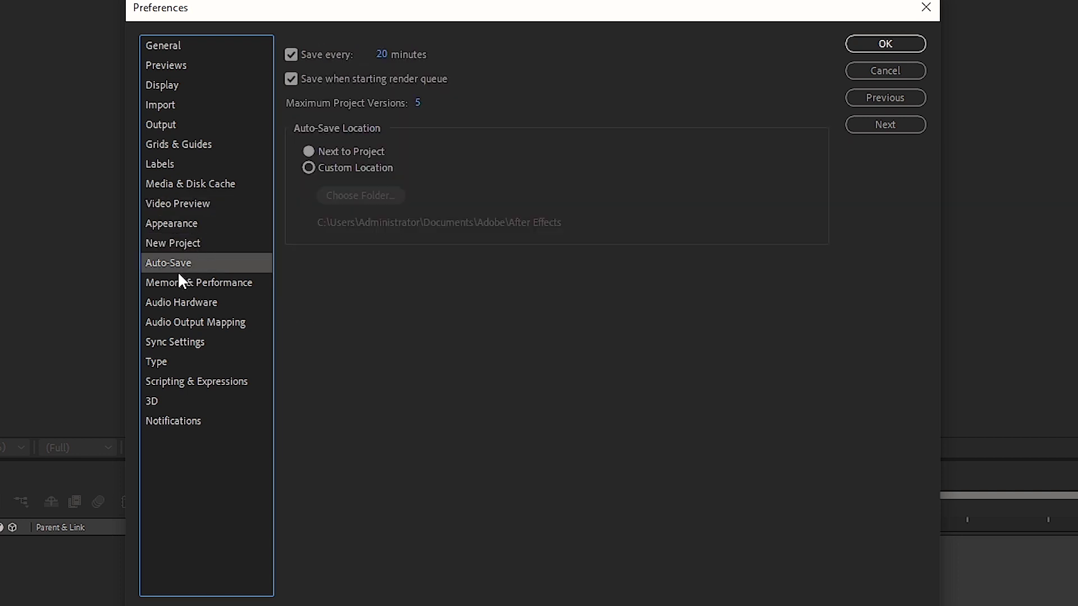
{"action": "left_click", "coordinate": [385, 55]}
{"action": "type", "text": "5"}
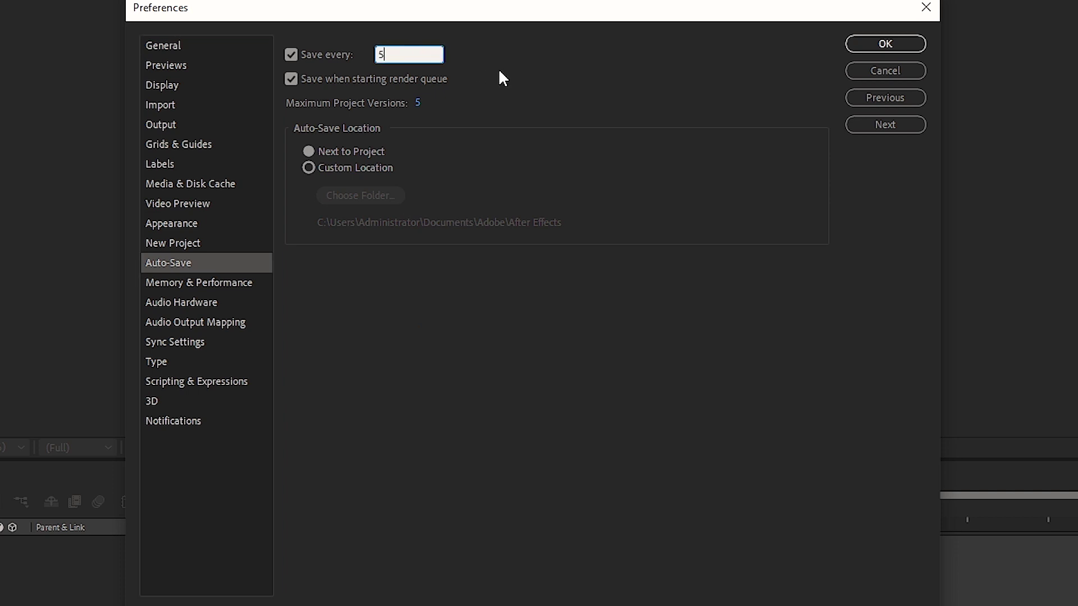
{"action": "key", "text": "Return"}
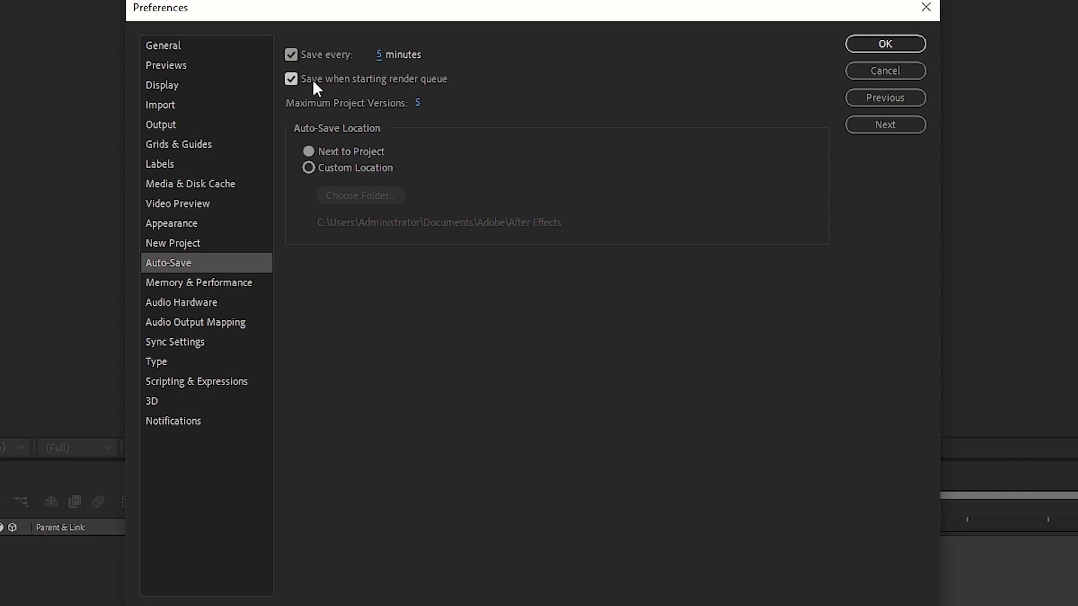
{"action": "left_click", "coordinate": [346, 82]}
In Memory & Performance, set % CPU reserved for other applications to 3, then browse to 3D
{"action": "left_click", "coordinate": [192, 281]}
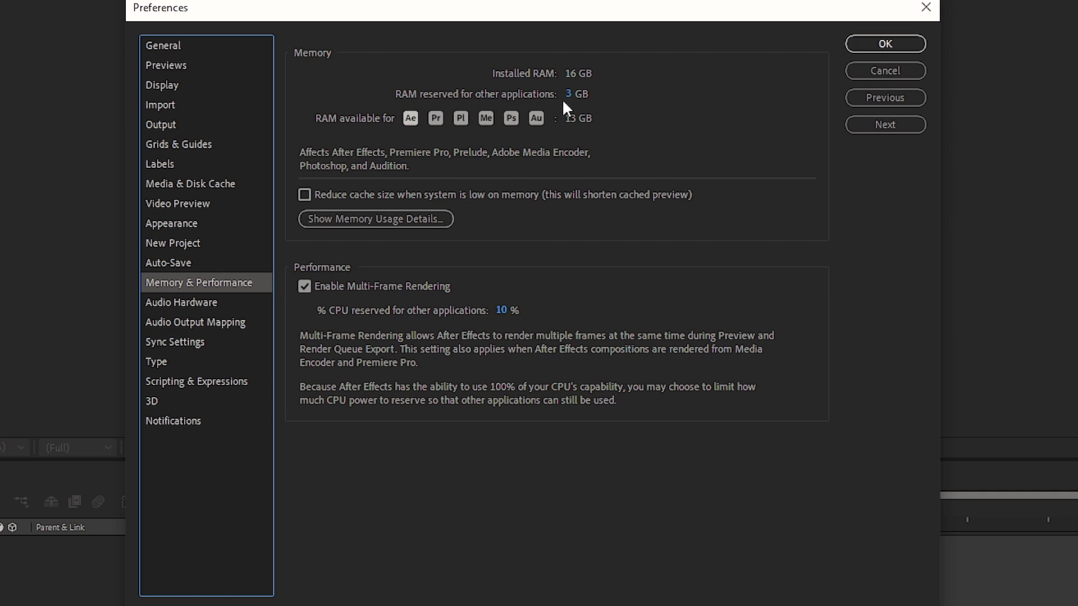
{"action": "key", "text": "Tab"}
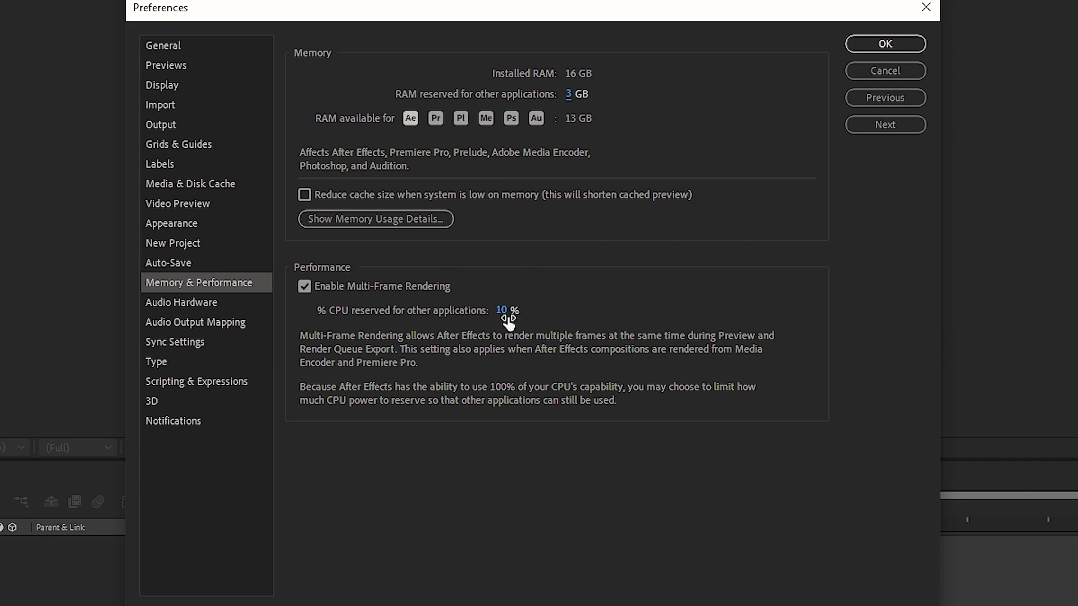
{"action": "type", "text": "5"}
{"action": "key", "text": "Return"}
{"action": "left_click_drag", "start_coordinate": [505, 316], "coordinate": [520, 328]}
{"action": "left_click_drag", "start_coordinate": [217, 308], "coordinate": [173, 415]}
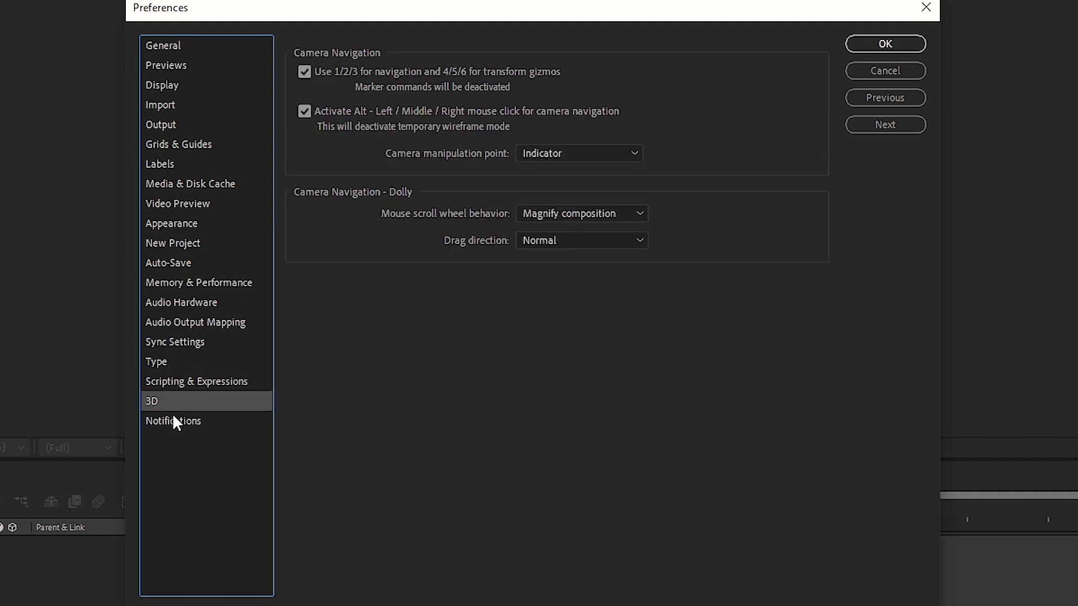
Return to the General preferences and close Preferences with OK
{"action": "left_click", "coordinate": [169, 426]}
{"action": "key", "text": "Home"}
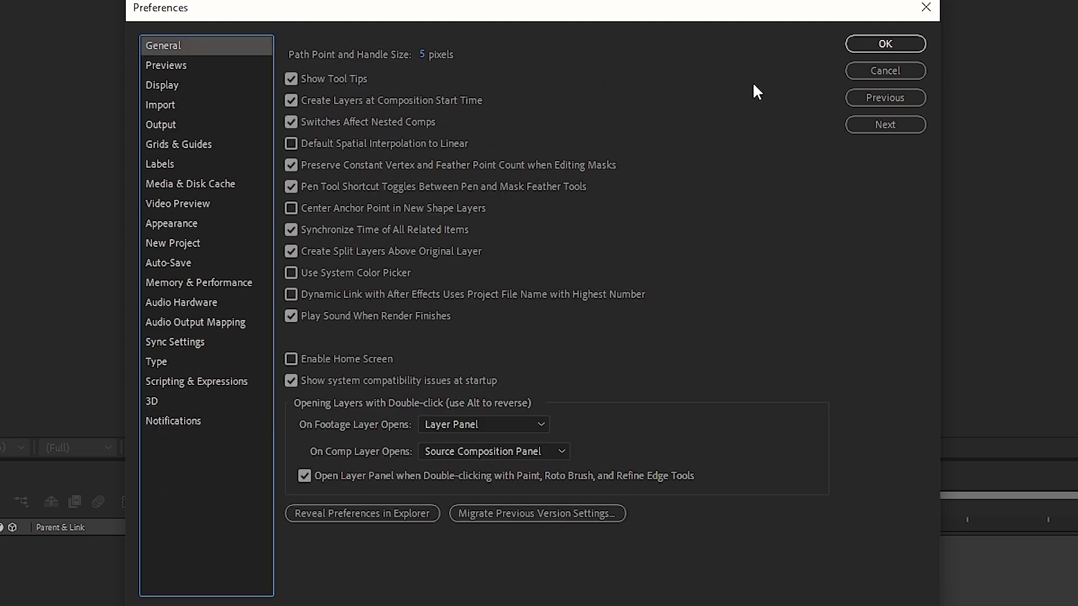
{"action": "left_click", "coordinate": [887, 44]}
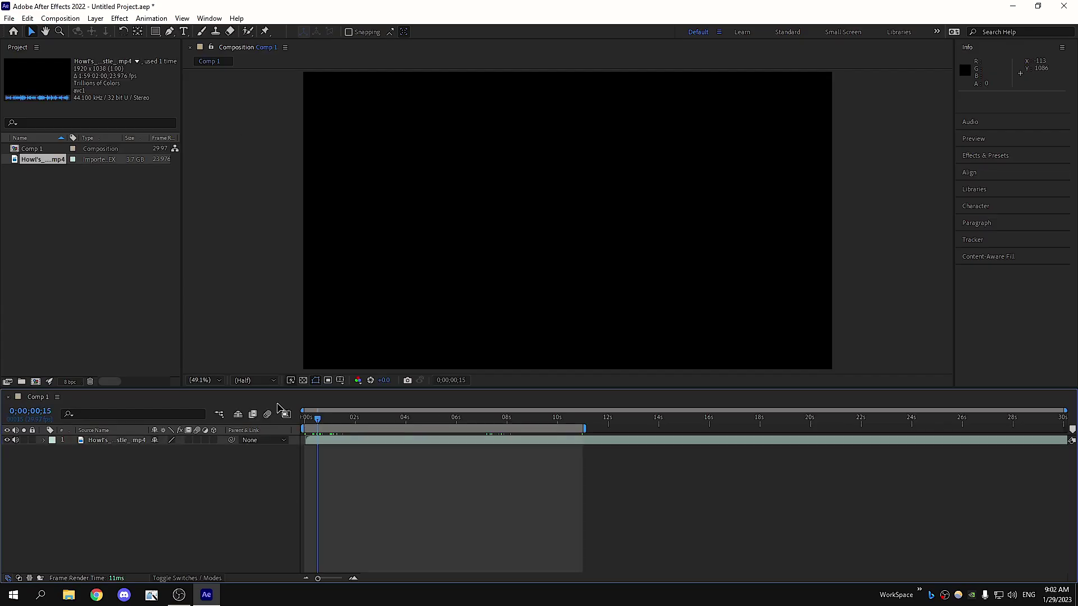
Switch Comp 1's preview resolution from Half to Full and scrub through the comp
{"action": "left_click_drag", "start_coordinate": [305, 422], "coordinate": [461, 425]}
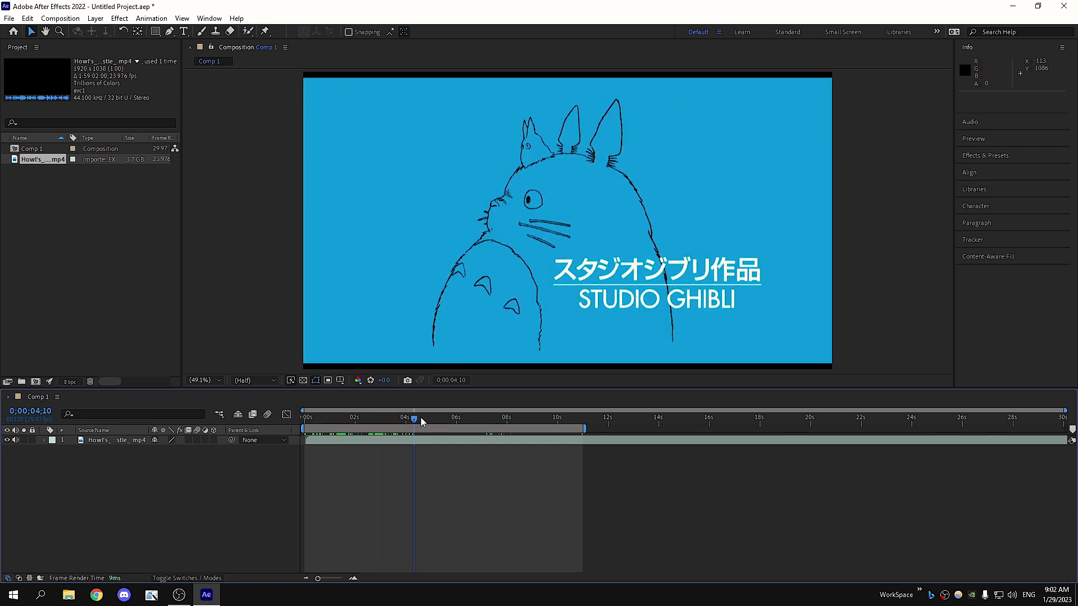
{"action": "scroll", "coordinate": [536, 205], "scroll_direction": "up", "scroll_amount": 3}
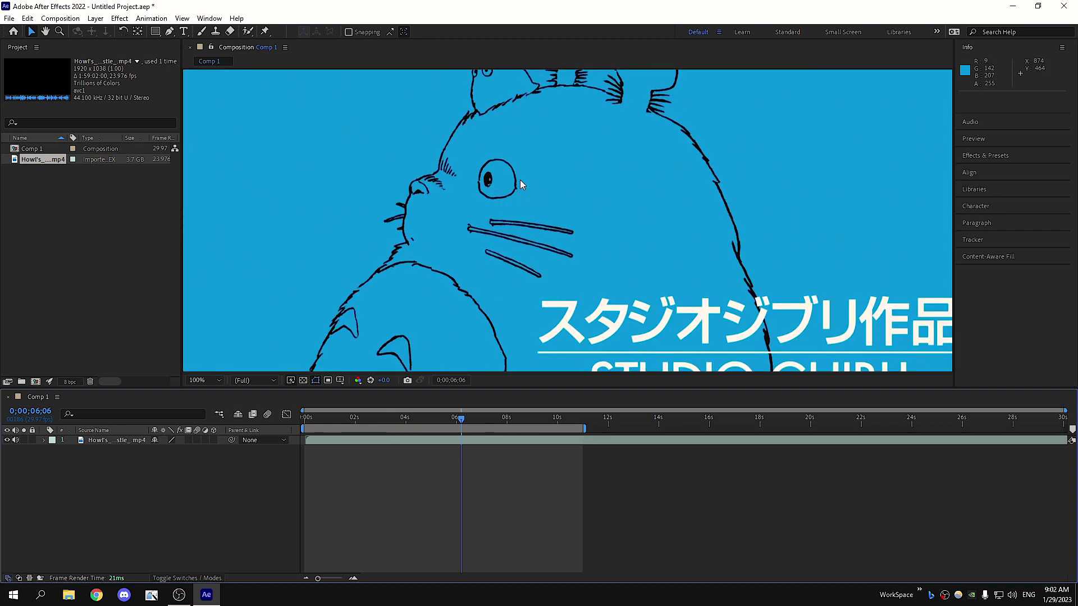
{"action": "mouse_move", "coordinate": [457, 421]}
{"action": "left_mouse_down"}
{"action": "mouse_move", "coordinate": [431, 421]}
{"action": "mouse_move", "coordinate": [529, 429]}
{"action": "left_mouse_up"}
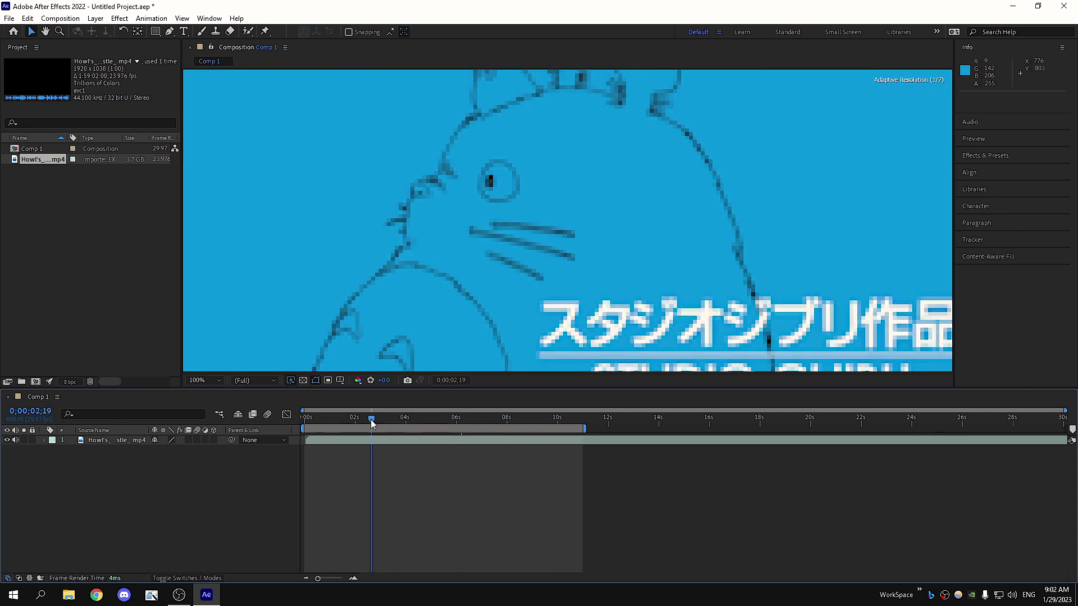
{"action": "left_click", "coordinate": [256, 380]}
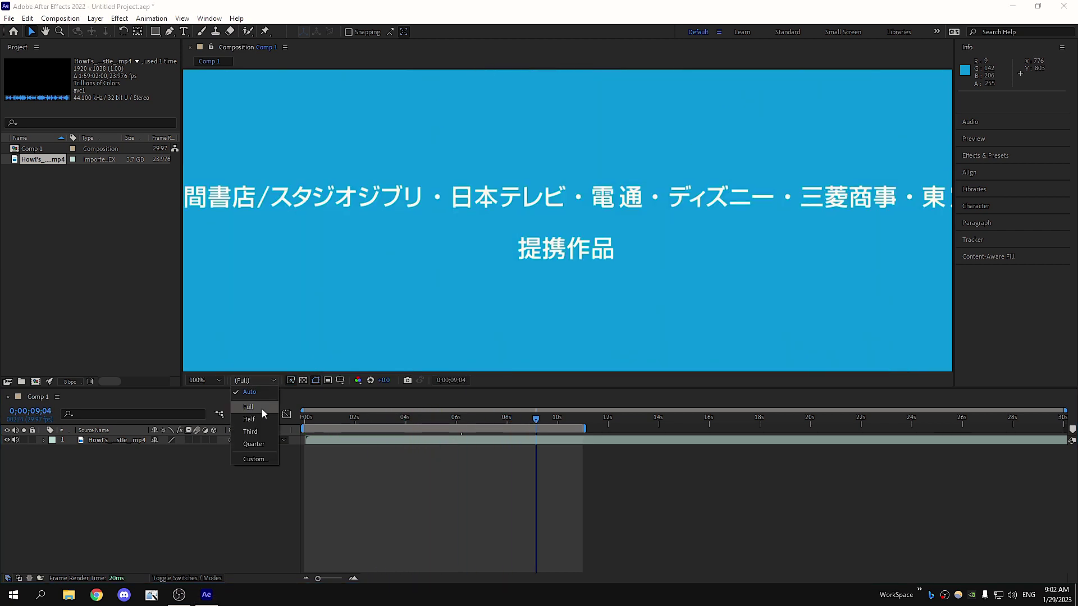
{"action": "left_click", "coordinate": [250, 408]}
{"action": "left_click_drag", "start_coordinate": [541, 418], "coordinate": [586, 418]}
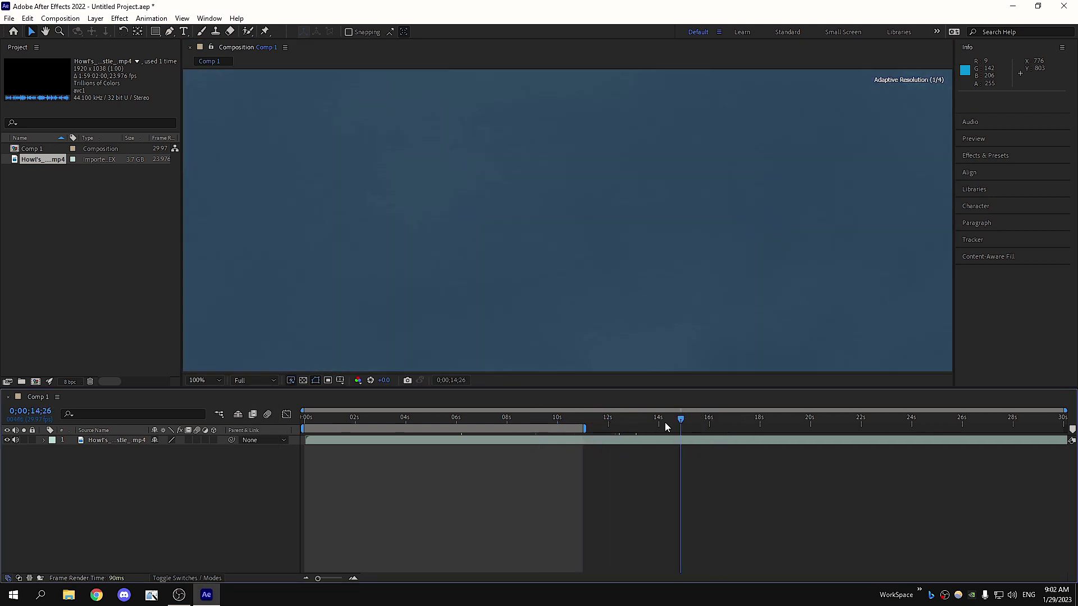
{"action": "scroll", "coordinate": [399, 345], "scroll_direction": "down", "scroll_amount": 2}
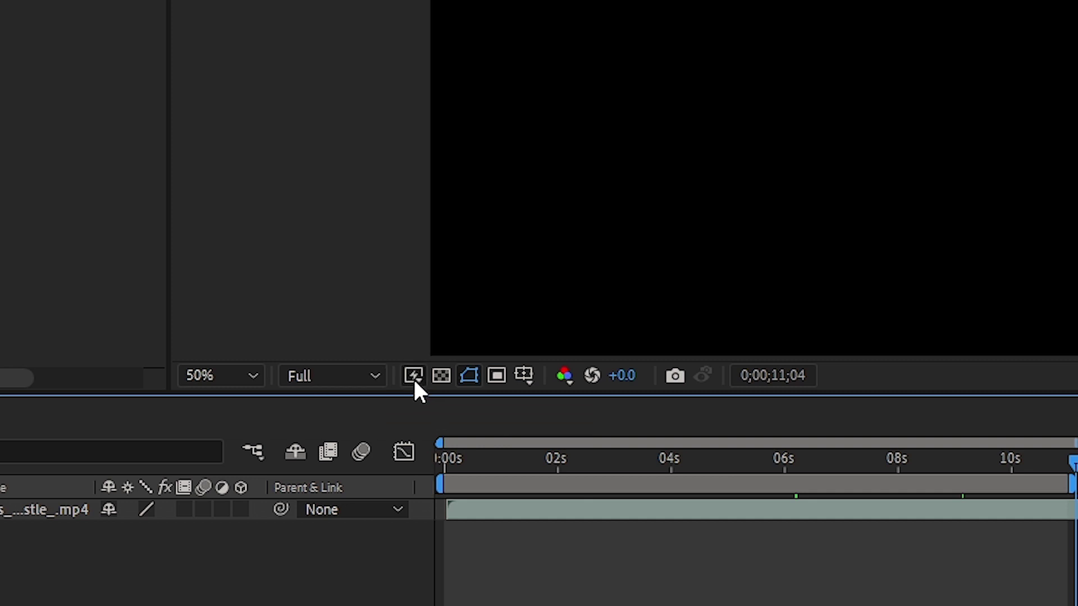
Set Fast Previews to Off (Final Quality), scrub to 0;00;04;28, and select the Howl's video layer
{"action": "left_click", "coordinate": [415, 379]}
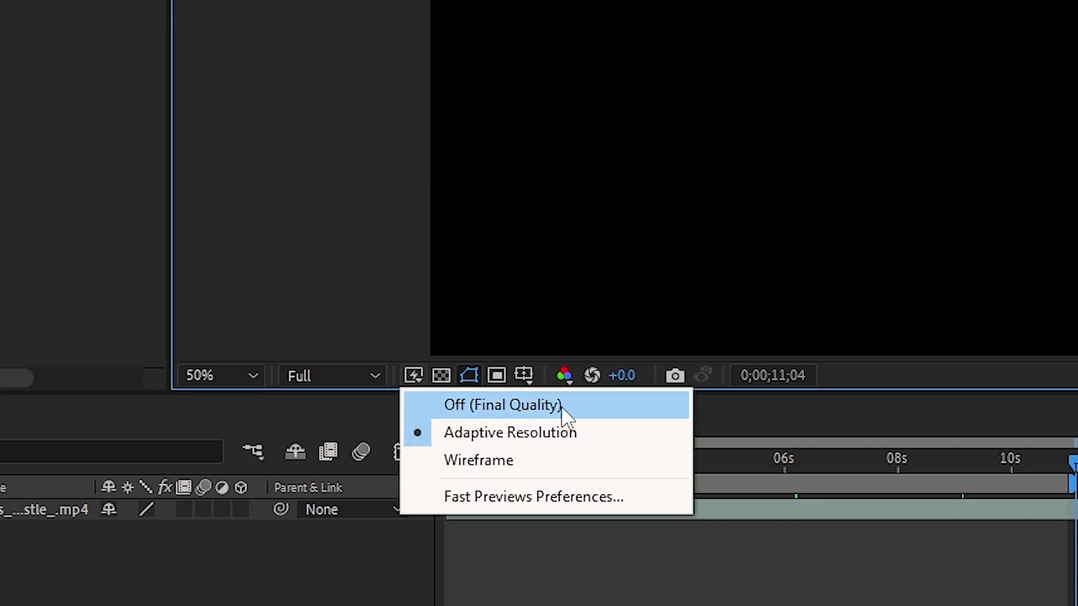
{"action": "left_click", "coordinate": [530, 405]}
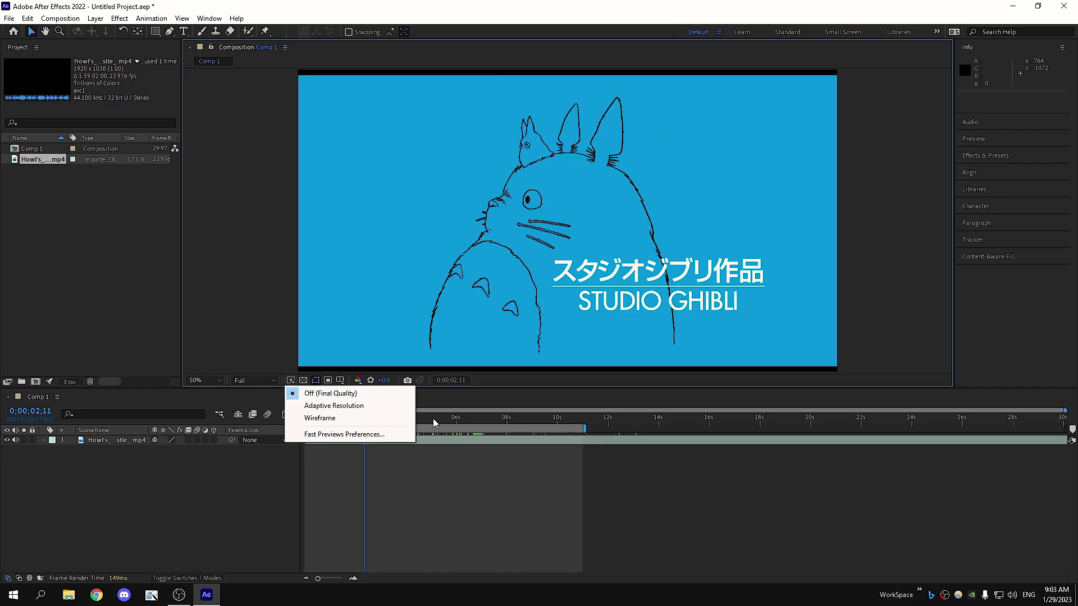
{"action": "mouse_move", "coordinate": [434, 422]}
{"action": "left_mouse_down"}
{"action": "mouse_move", "coordinate": [521, 421]}
{"action": "mouse_move", "coordinate": [383, 421]}
{"action": "left_mouse_up"}
{"action": "left_click", "coordinate": [428, 420]}
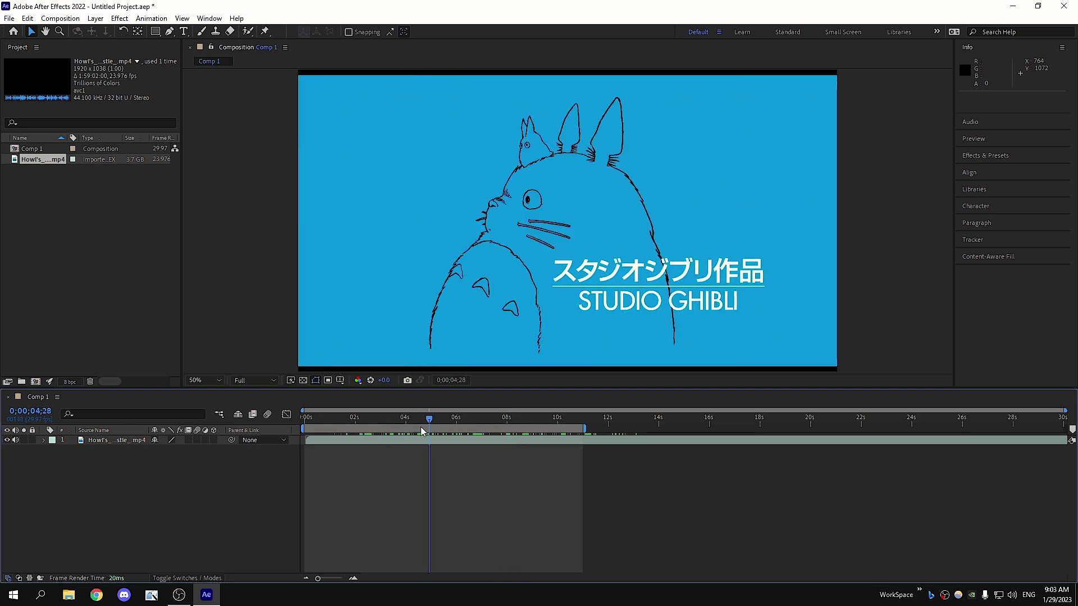
{"action": "left_click", "coordinate": [408, 443]}
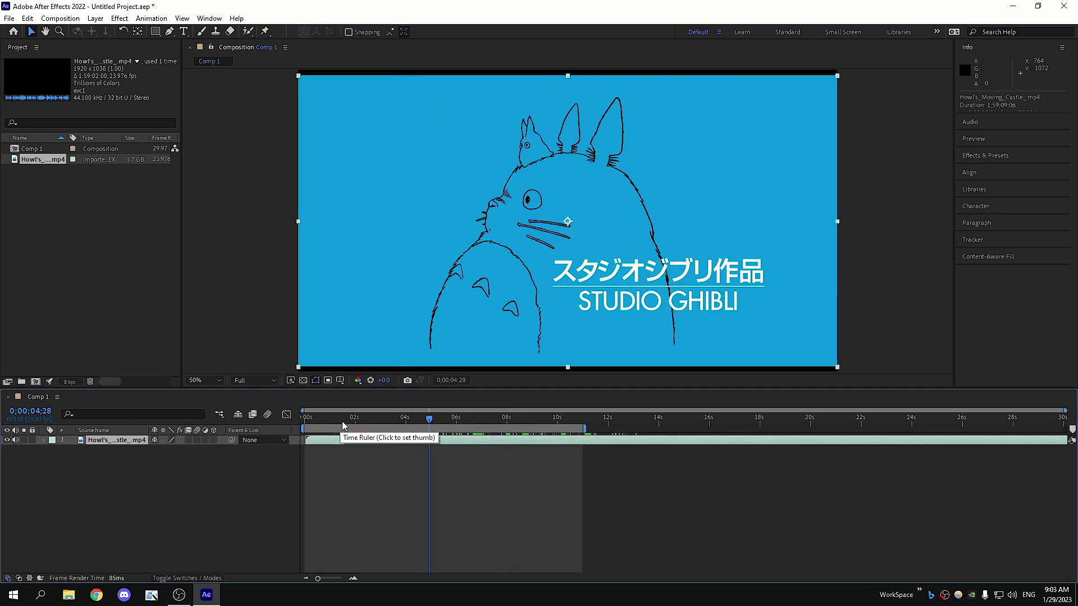
Queue Comp 1 in the Render Queue and render it to efef.mov, then return to Comp 1
{"action": "key", "text": "ctrl+m"}
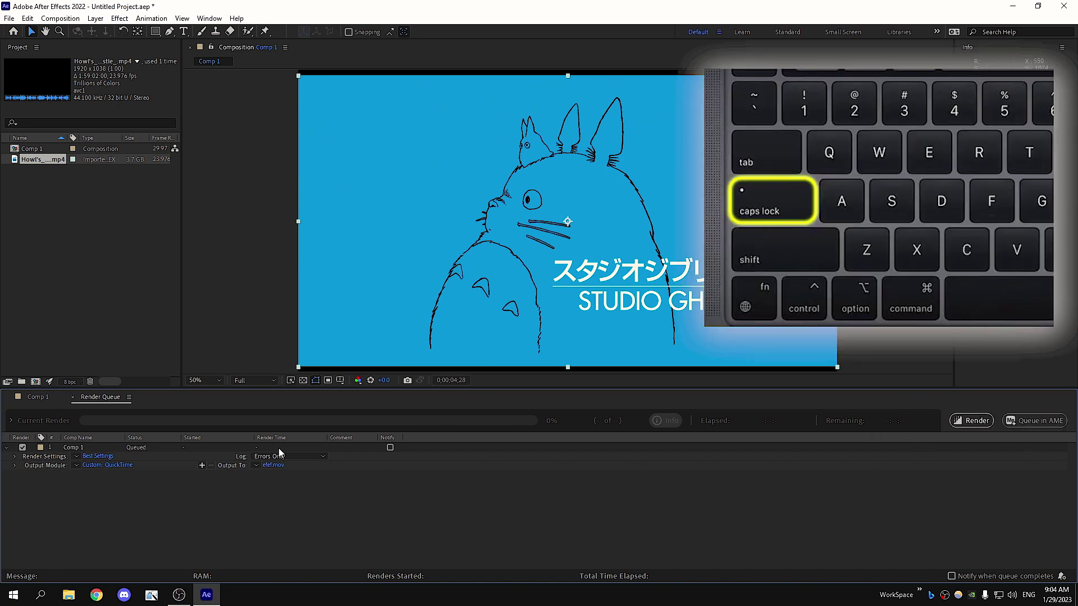
{"action": "left_click", "coordinate": [960, 422]}
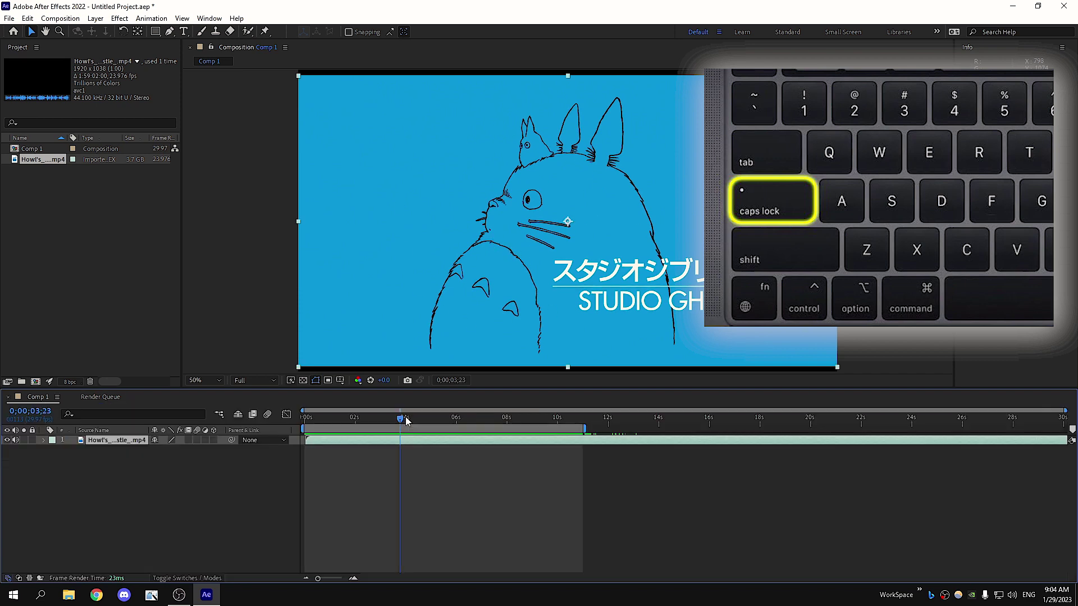
{"action": "left_click", "coordinate": [383, 418]}
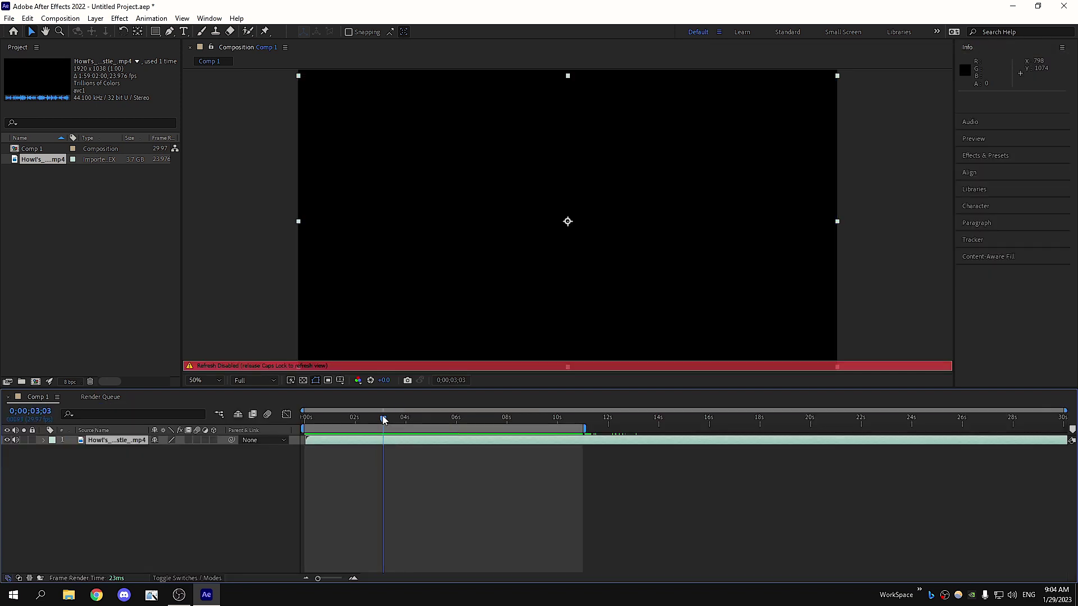
Freeze viewer refresh with Caps Lock while scrubbing to 0;00;02;19, then restore it and scrub to 0;00;01;21
{"action": "key", "text": "Caps_Lock"}
{"action": "left_click", "coordinate": [332, 418]}
{"action": "left_click_drag", "start_coordinate": [332, 418], "coordinate": [371, 416]}
{"action": "key", "text": "Caps_Lock"}
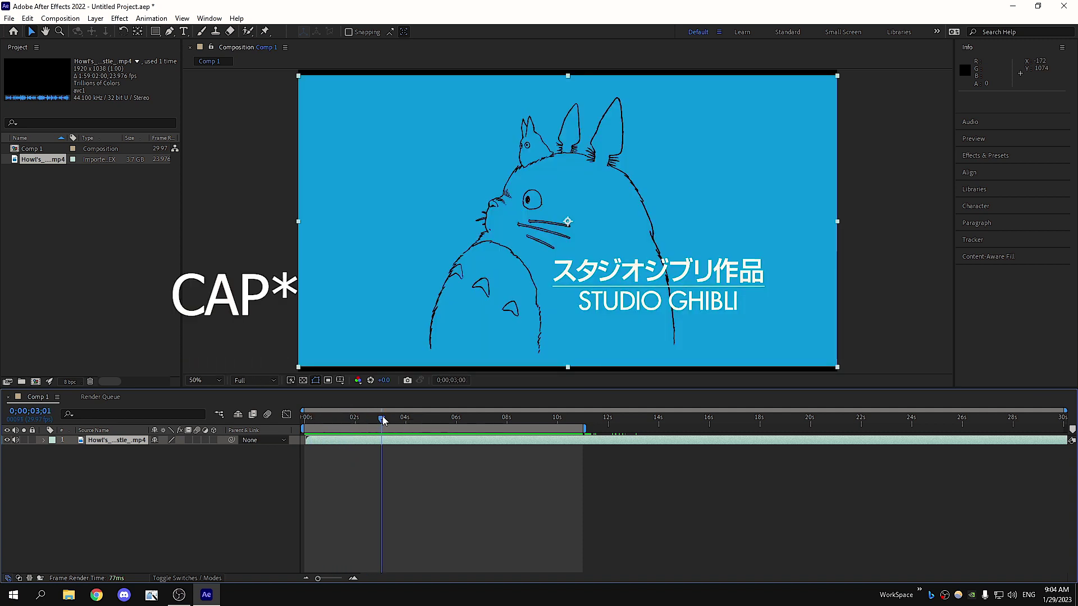
{"action": "left_click", "coordinate": [501, 418]}
{"action": "left_click_drag", "start_coordinate": [511, 422], "coordinate": [348, 418]}
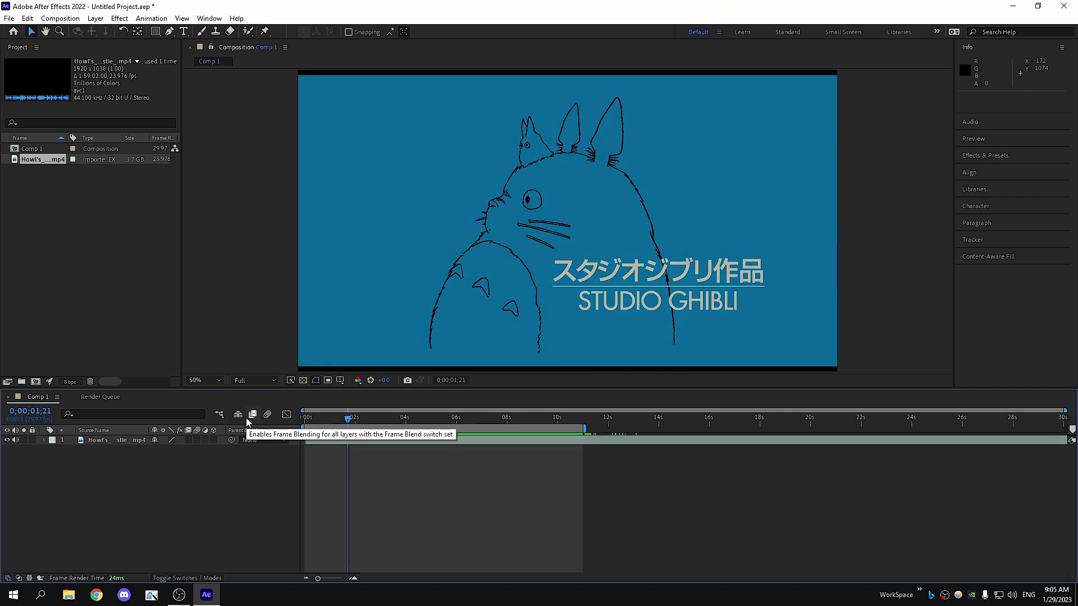